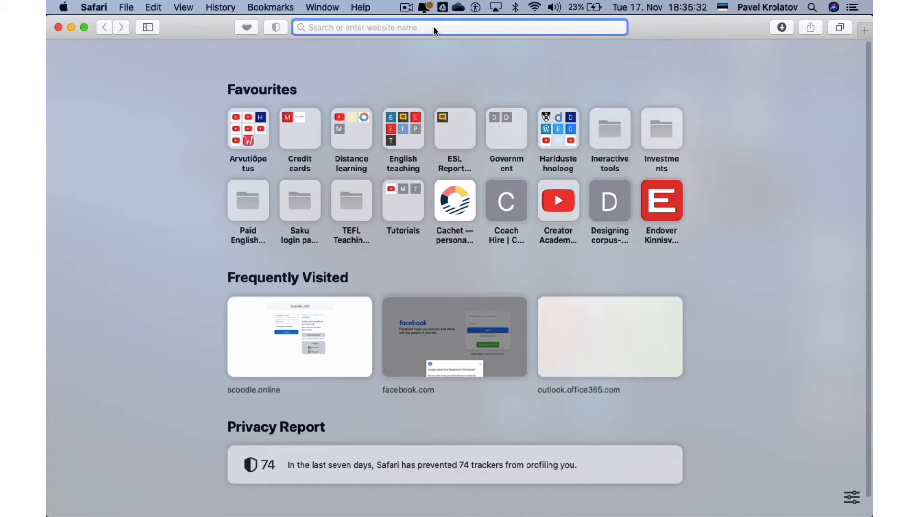
Go to zoom.us and open the account sign-in page
text(zoom.us)
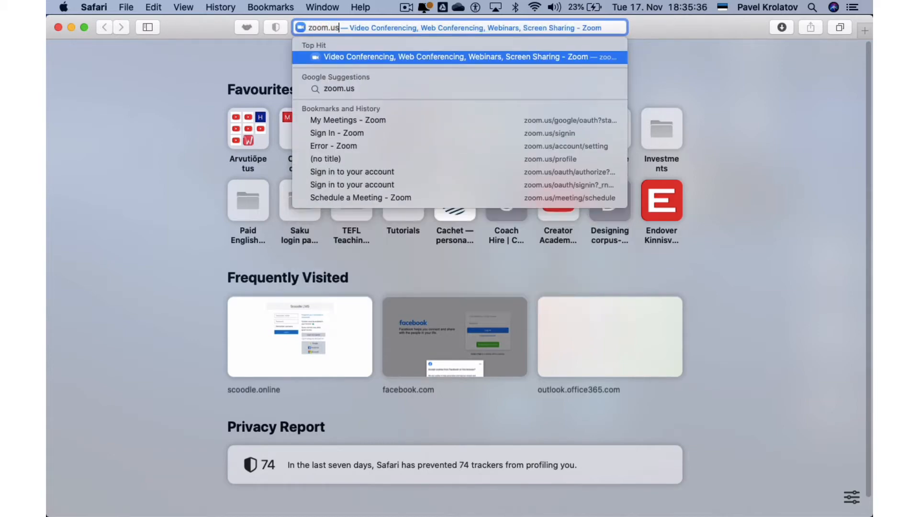
key(Return)
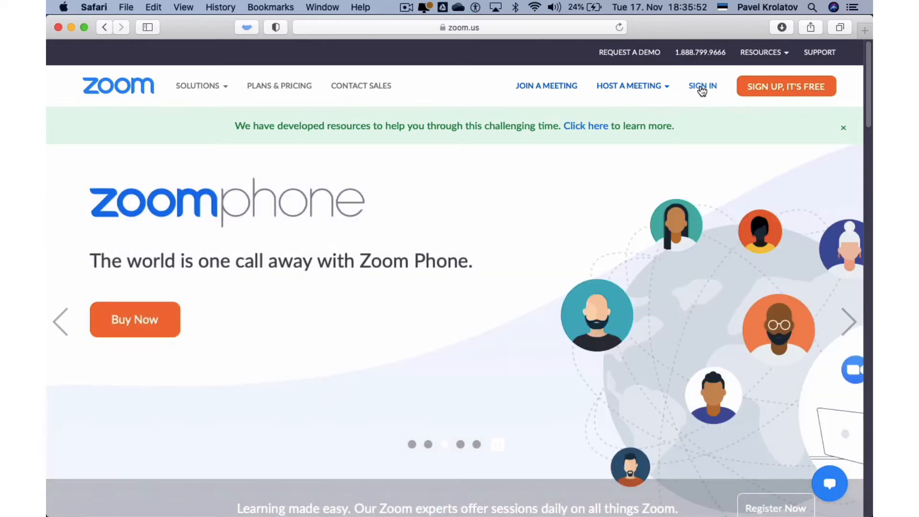
click(703, 90)
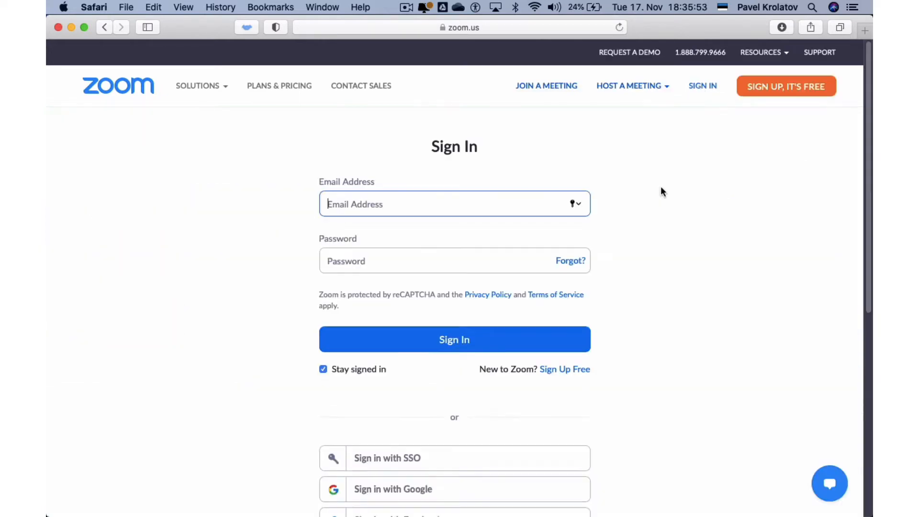
Sign in to Zoom with Google, choosing the first listed Google account
scroll(496, 261, down, 5)
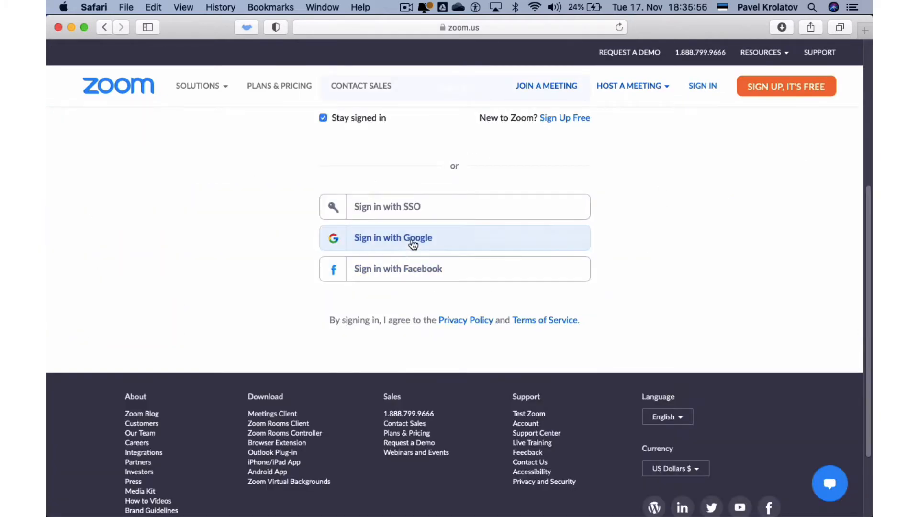
scroll(413, 244, up, 5)
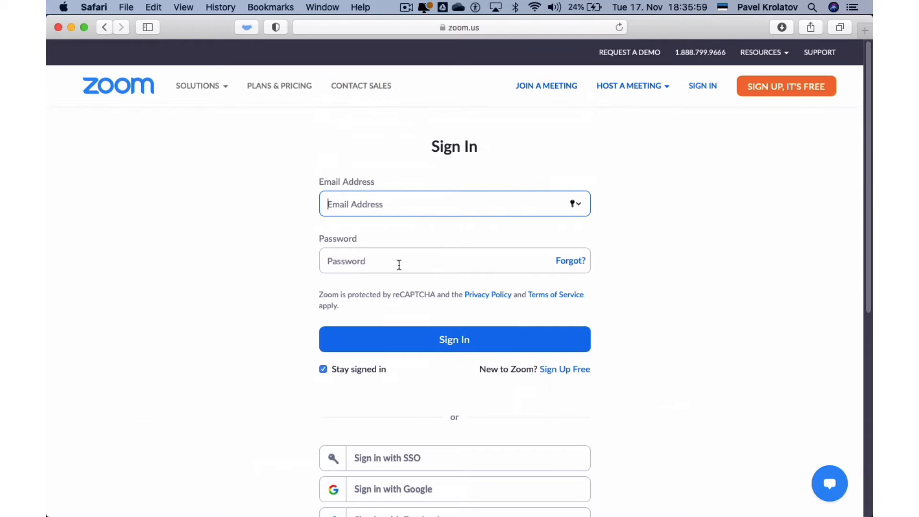
scroll(412, 269, down, 4)
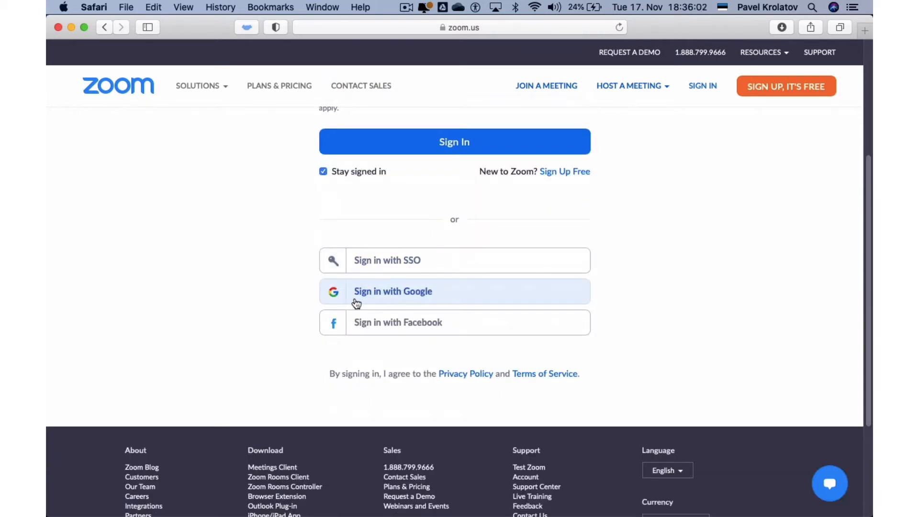
click(394, 299)
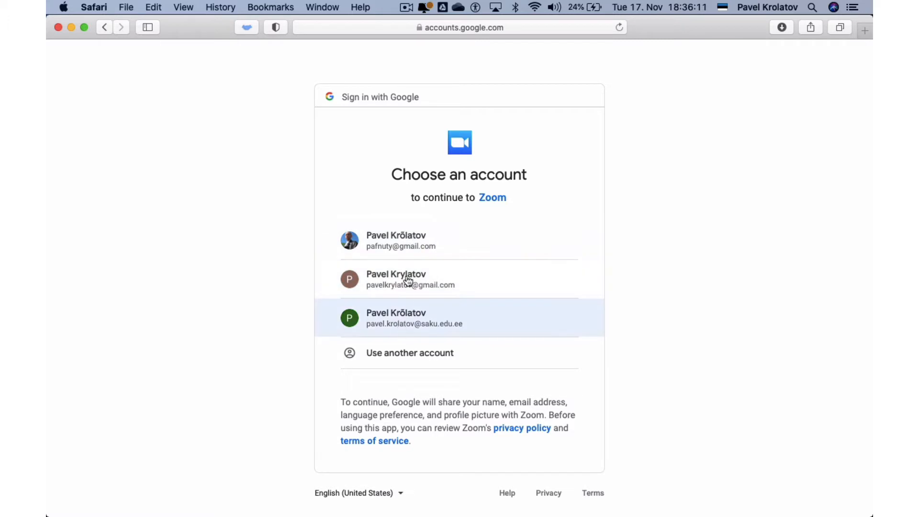
click(397, 247)
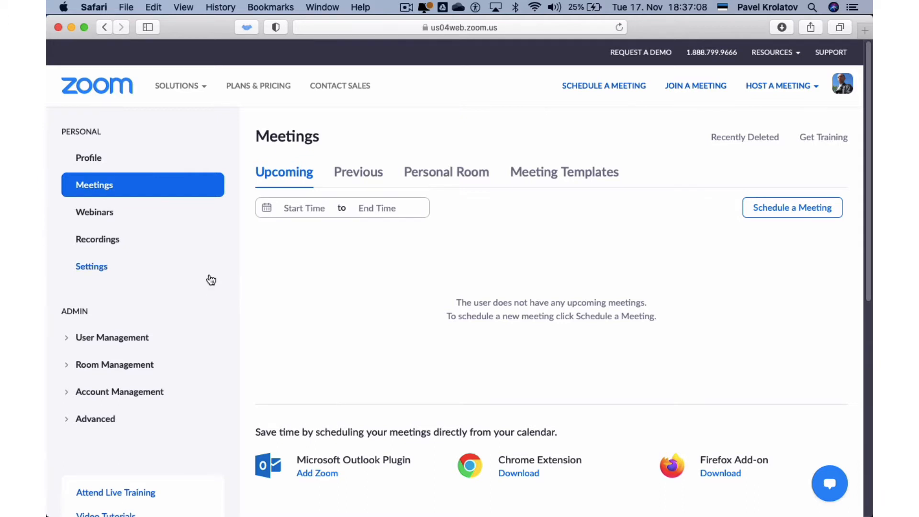
Open the personal meeting settings and turn on Host video and Participants video under Schedule Meeting
click(87, 270)
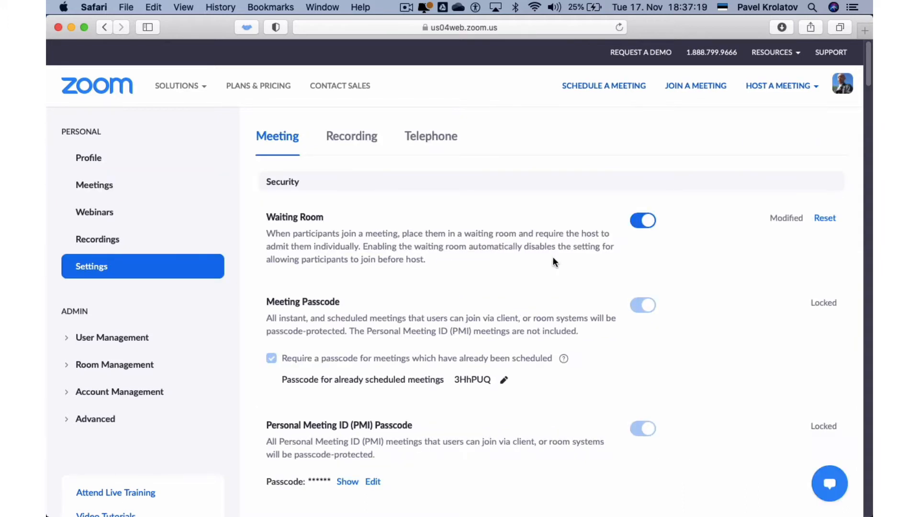
scroll(553, 257, down, 2)
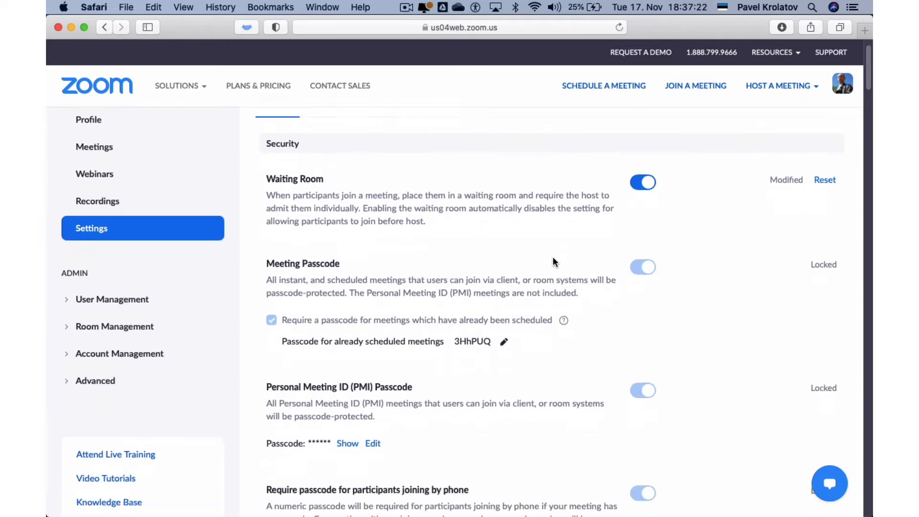
scroll(553, 258, down, 4)
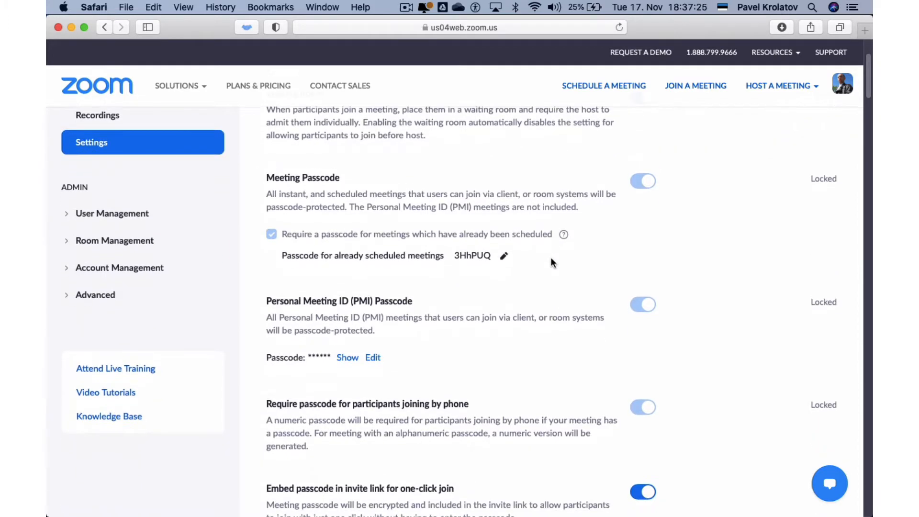
scroll(552, 261, down, 6)
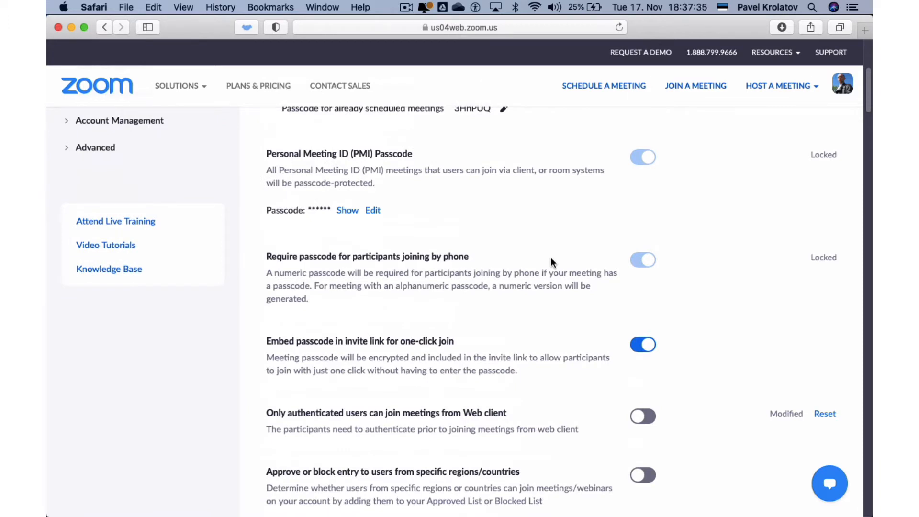
scroll(551, 261, down, 2)
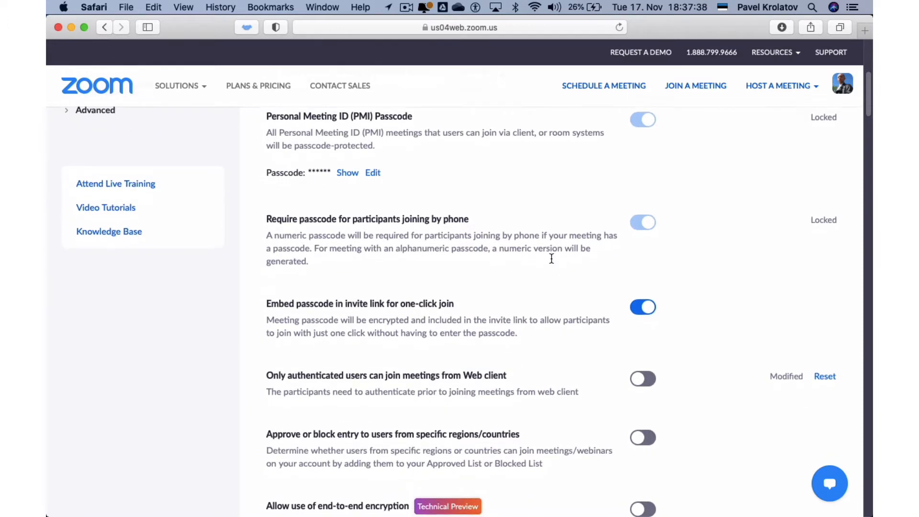
scroll(552, 259, down, 3)
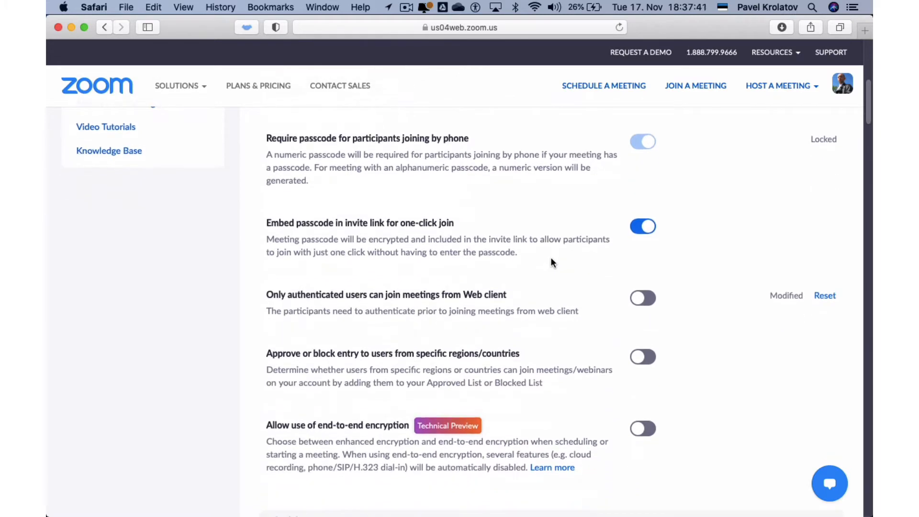
scroll(551, 262, down, 10)
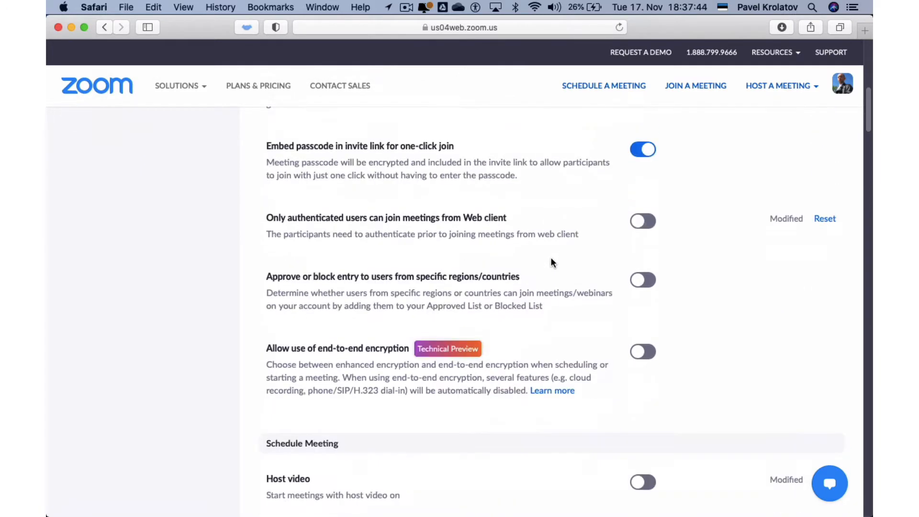
scroll(551, 258, down, 1)
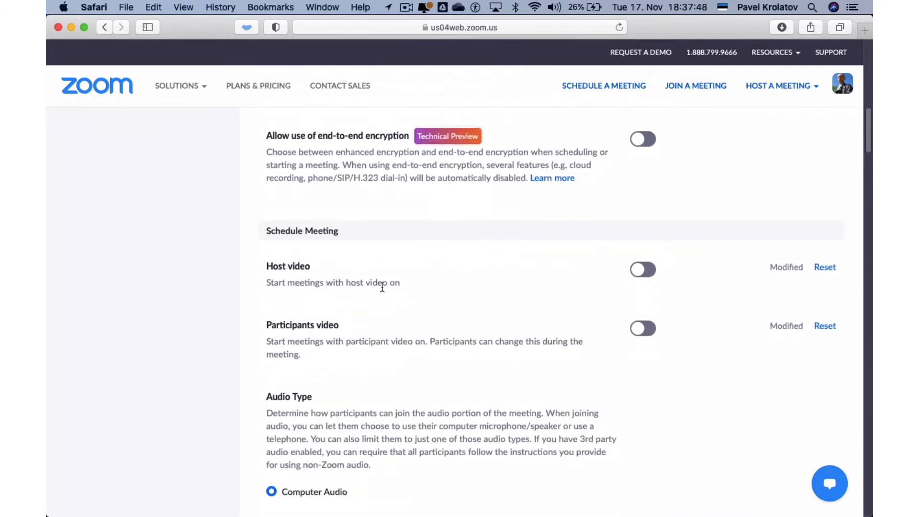
click(645, 272)
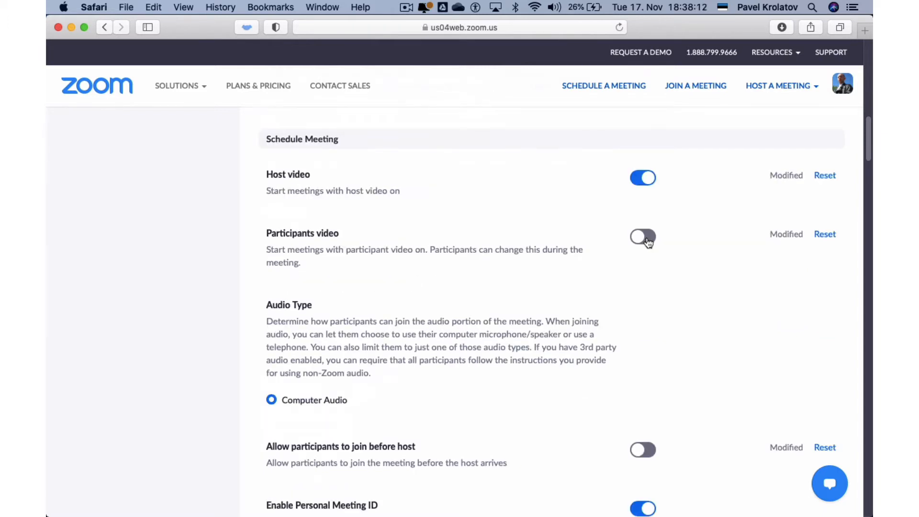
click(648, 238)
Turn on Private chat in the In Meeting (Basic) settings so participants can send 1:1 messages
scroll(591, 295, down, 5)
scroll(587, 306, down, 4)
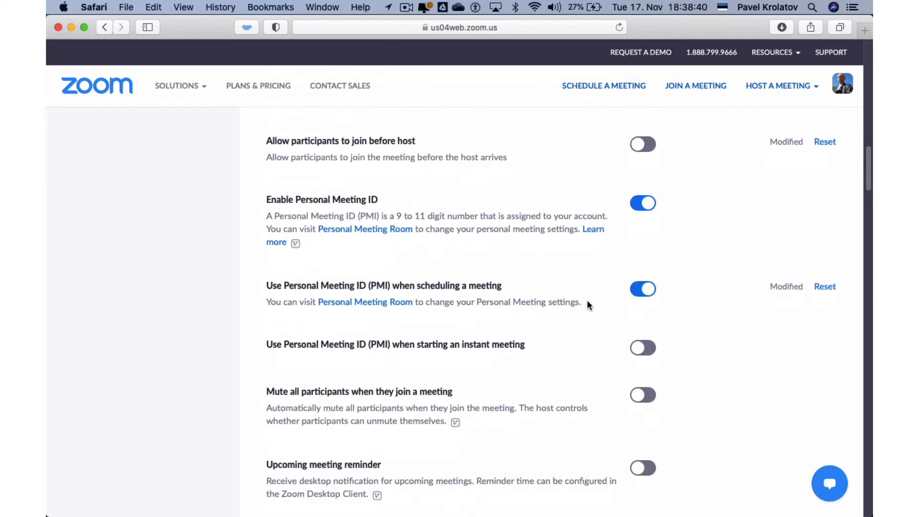
scroll(587, 302, down, 9)
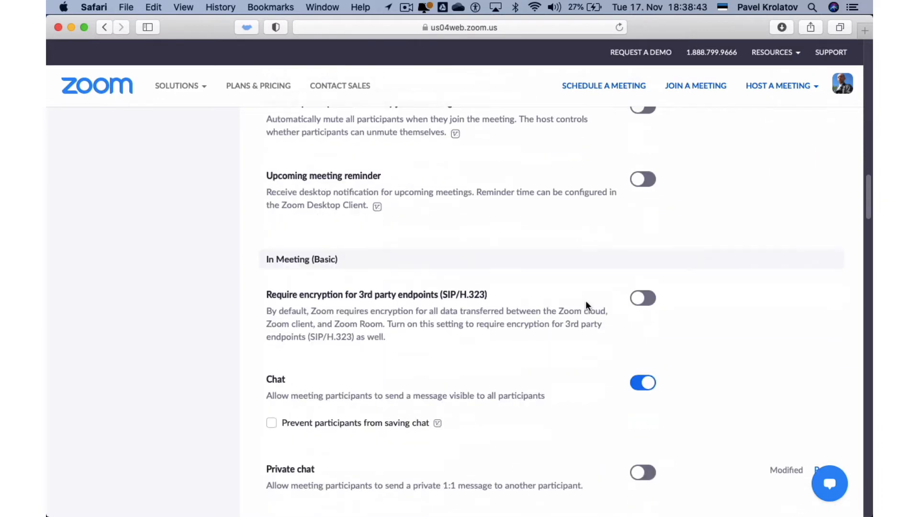
scroll(588, 306, down, 2)
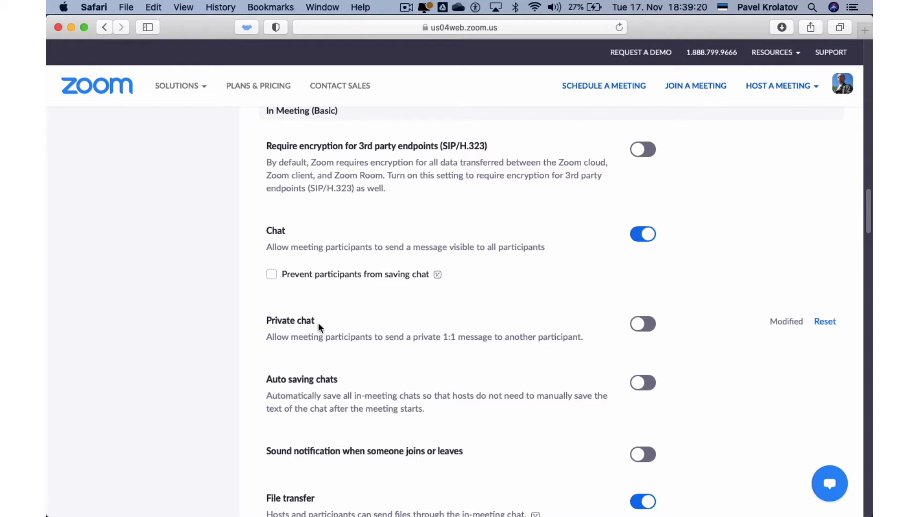
scroll(622, 320, down, 1)
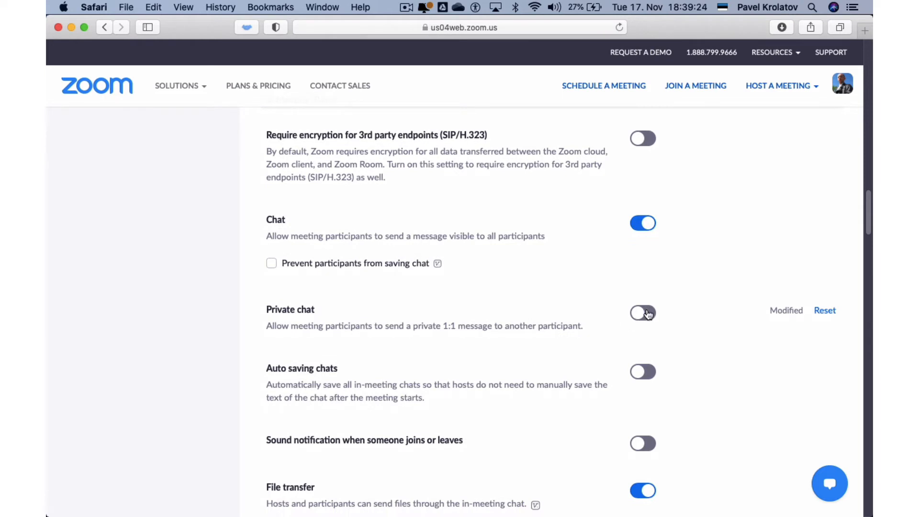
click(643, 314)
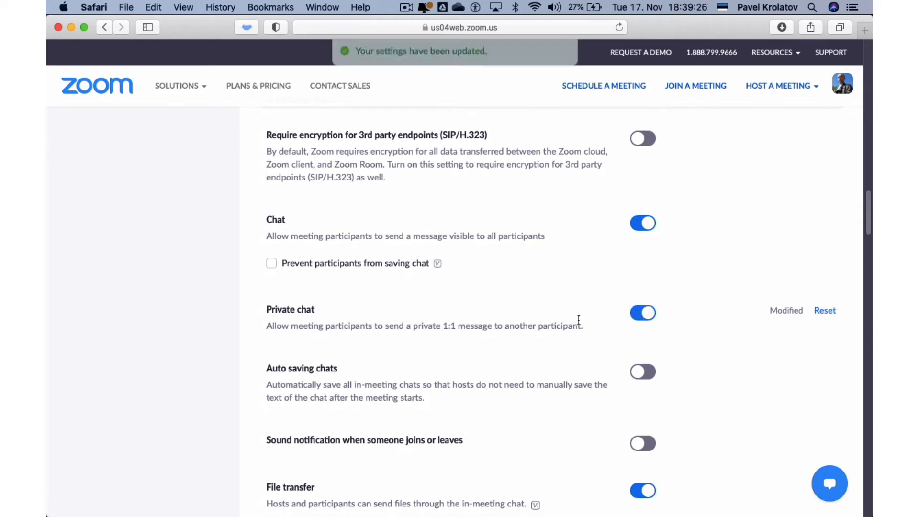
Turn on Breakout room in the In Meeting (Advanced) settings
scroll(579, 318, down, 5)
scroll(578, 318, down, 12)
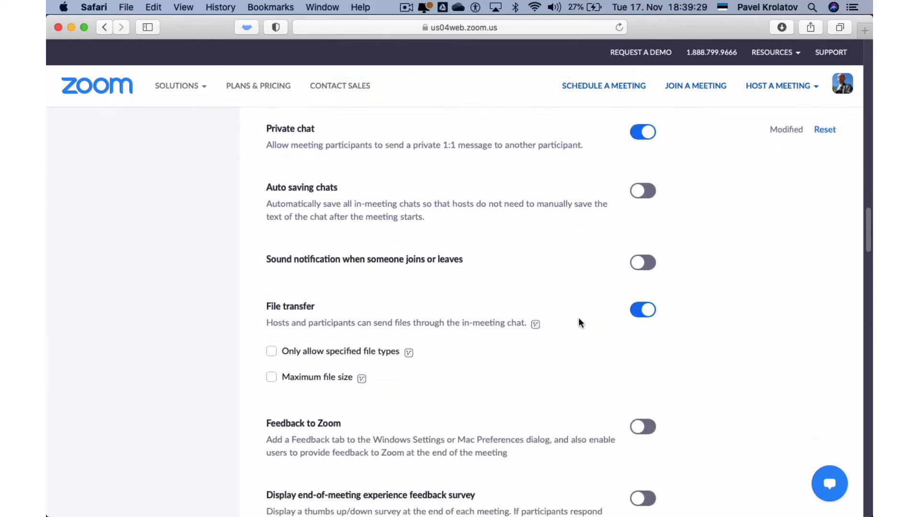
scroll(580, 318, down, 12)
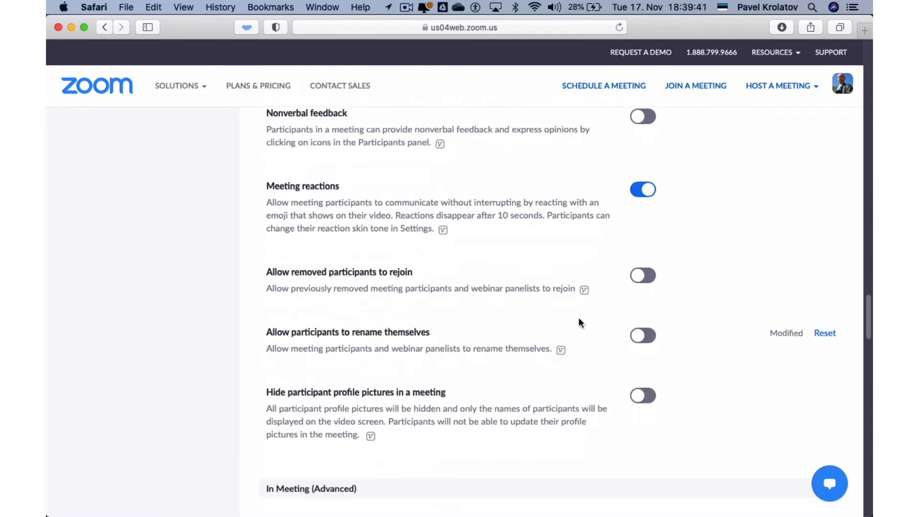
scroll(579, 320, down, 2)
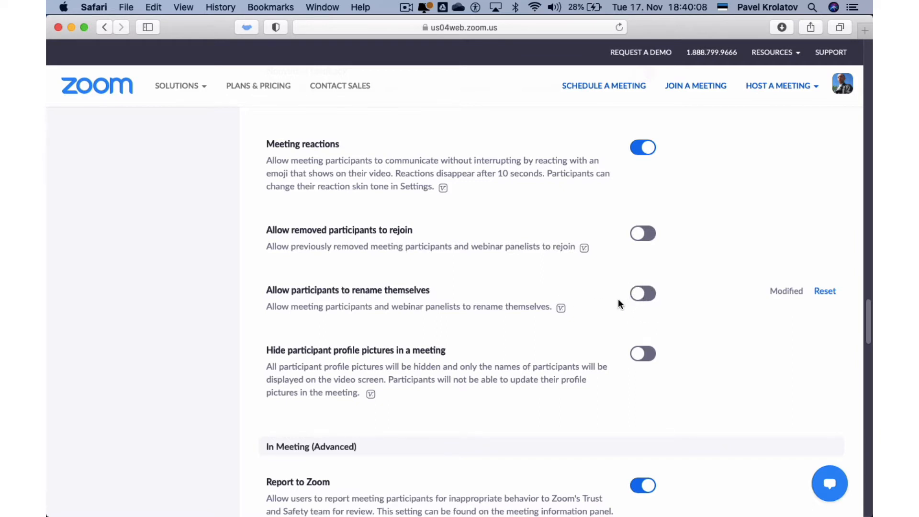
scroll(423, 290, down, 1)
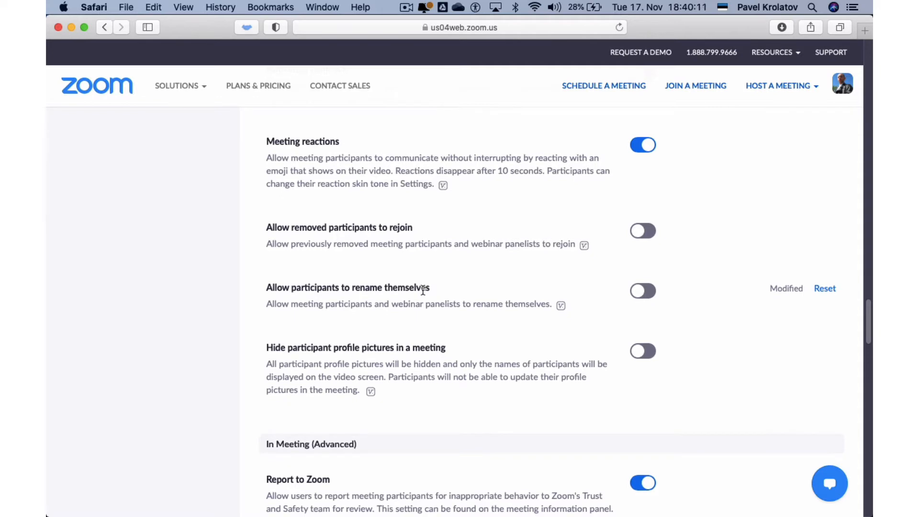
scroll(423, 290, down, 10)
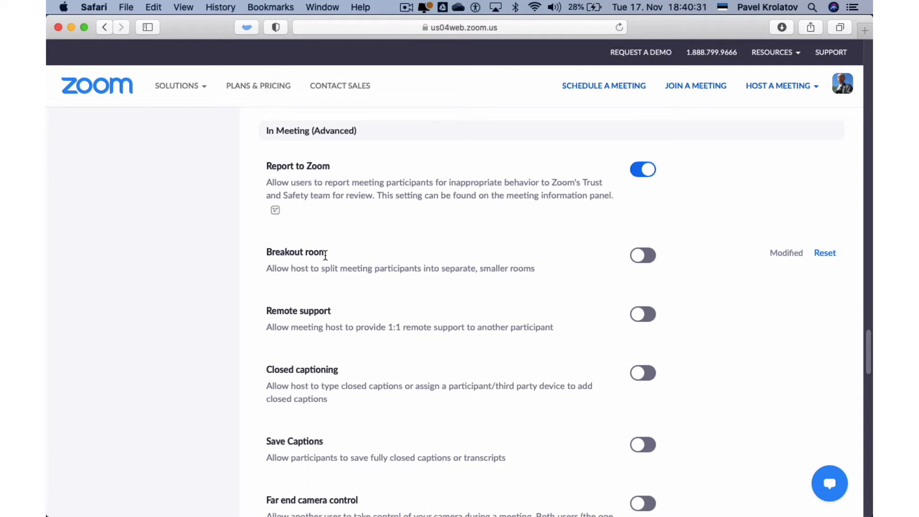
click(643, 256)
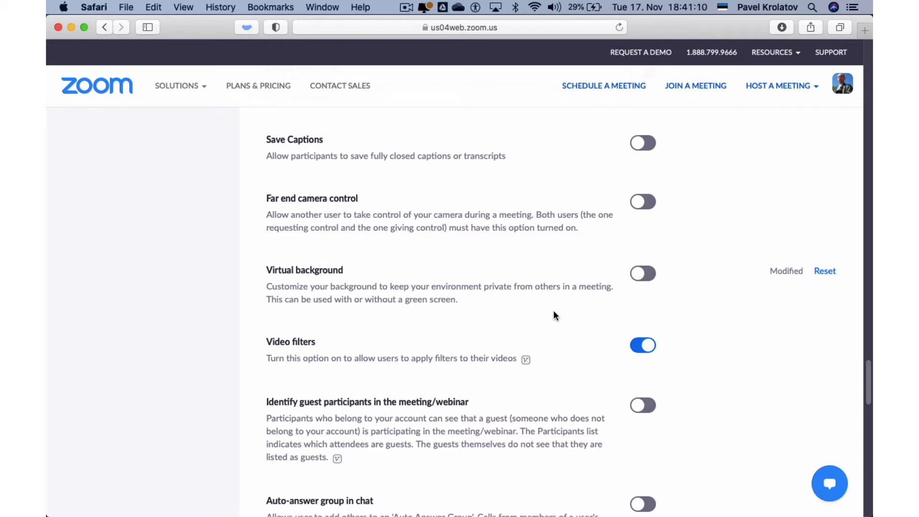
Turn on the setting that shows a "Join from your browser" link to participants
scroll(553, 310, down, 7)
scroll(554, 316, down, 3)
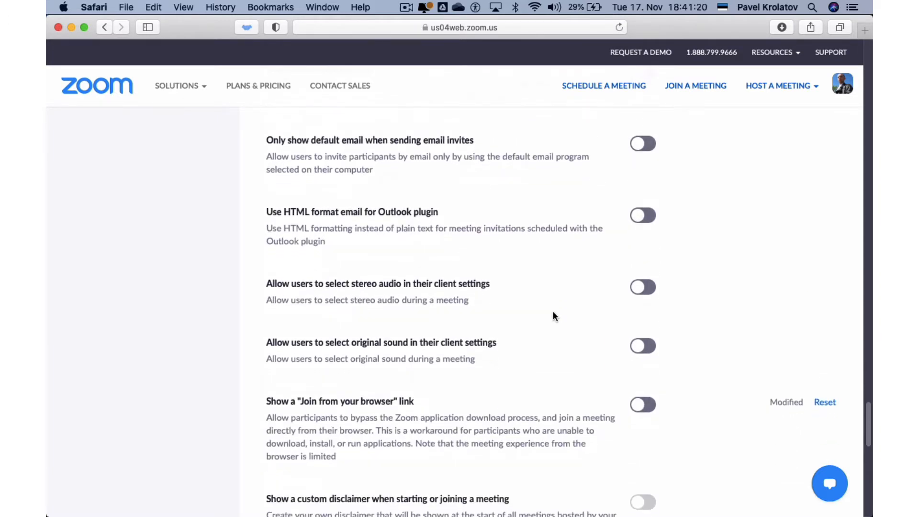
scroll(553, 316, down, 2)
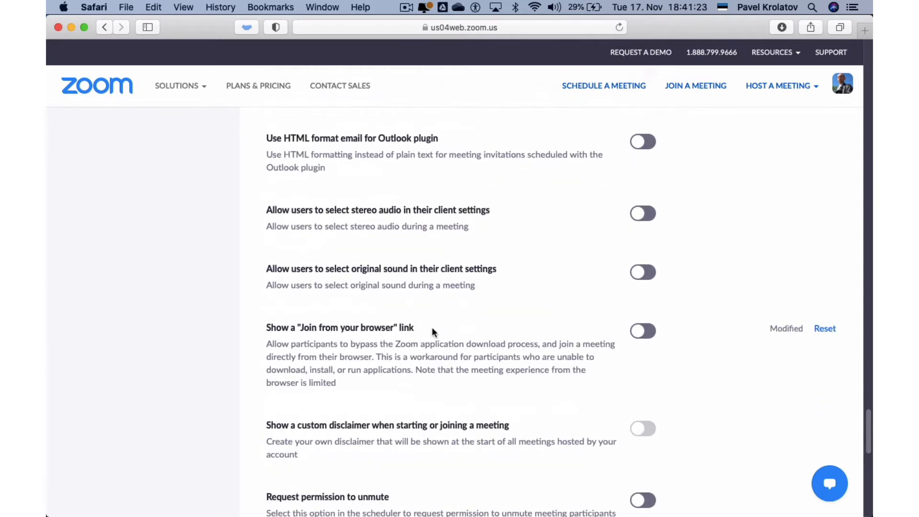
click(641, 332)
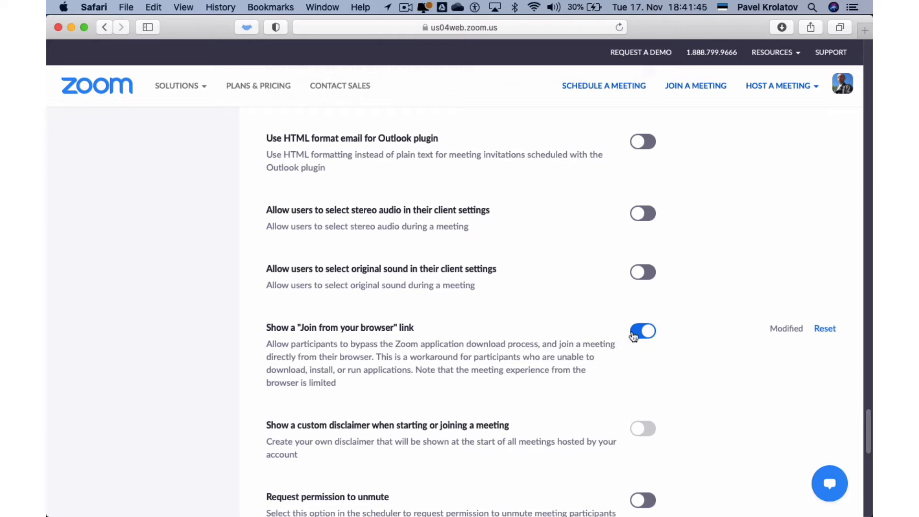
scroll(600, 347, down, 1)
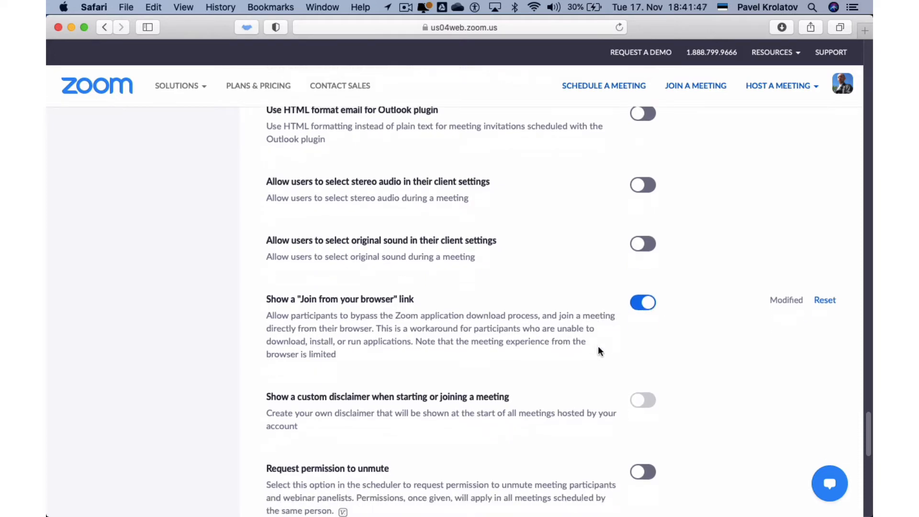
scroll(599, 346, down, 10)
scroll(598, 347, up, 20)
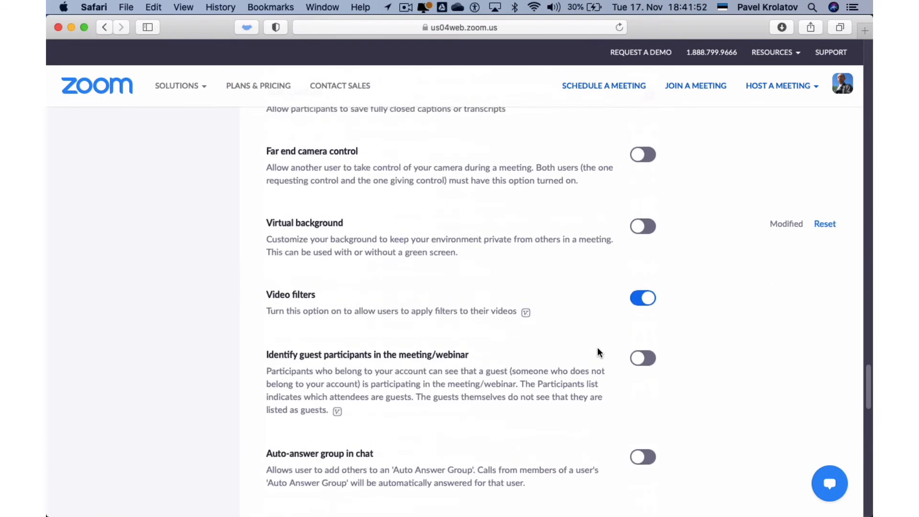
scroll(597, 349, up, 20)
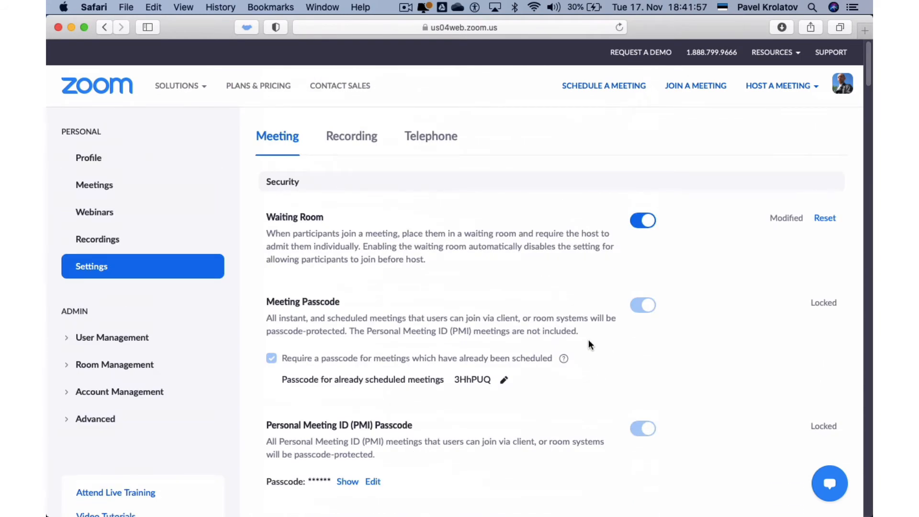
Search the web for "zoom download" and open the Zoom Download Center result
click(465, 26)
key(BackSpace)
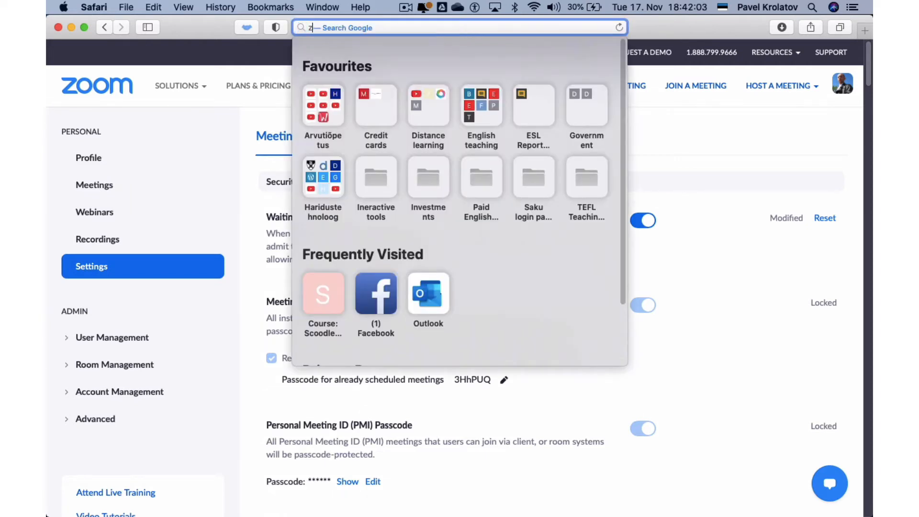
text(zoom download)
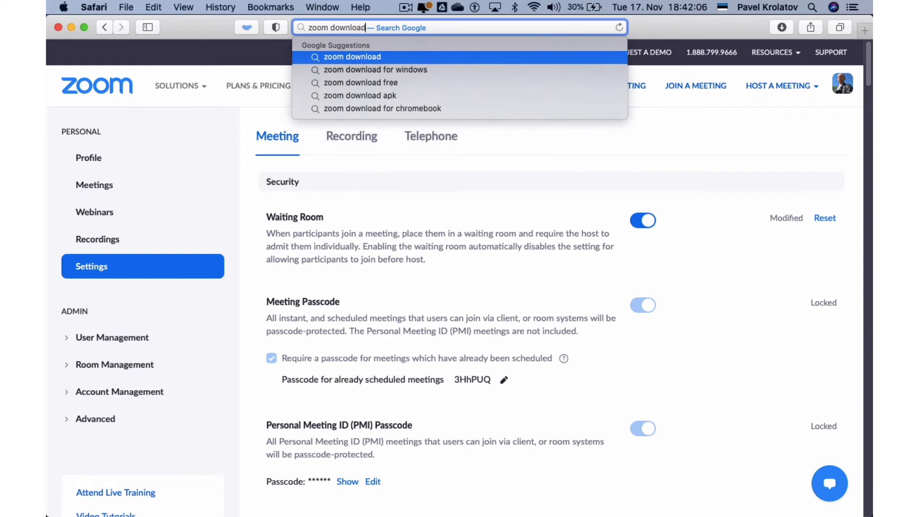
key(Return)
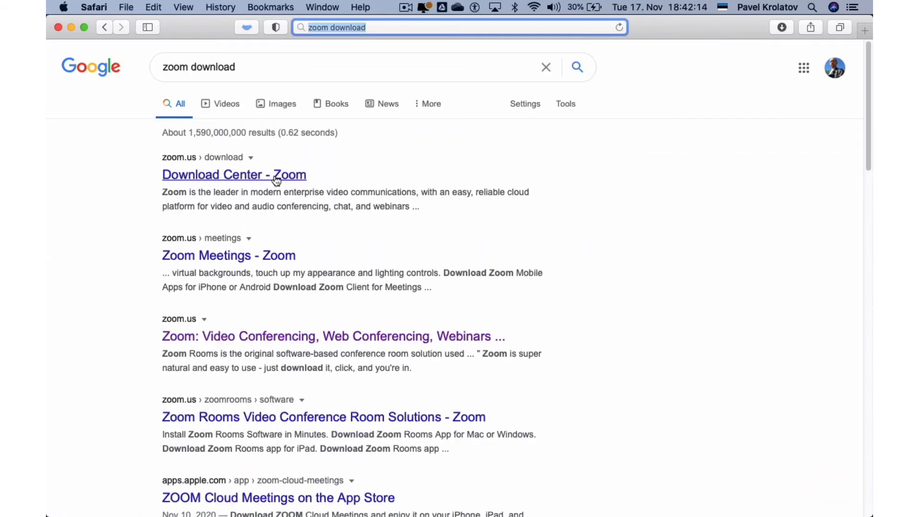
click(276, 177)
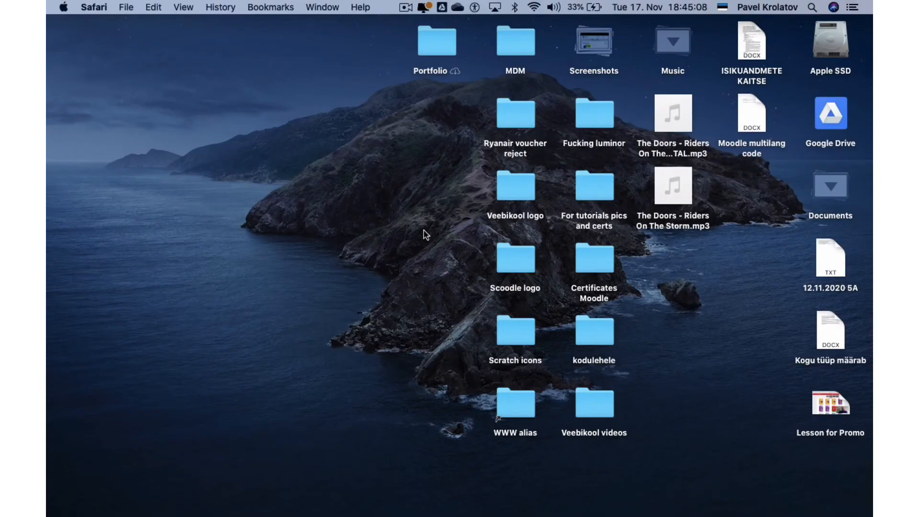
Launch the Zoom desktop client and sign in with the first listed Google account, allowing the page to open zoom.us
mouse_move(677, 508)
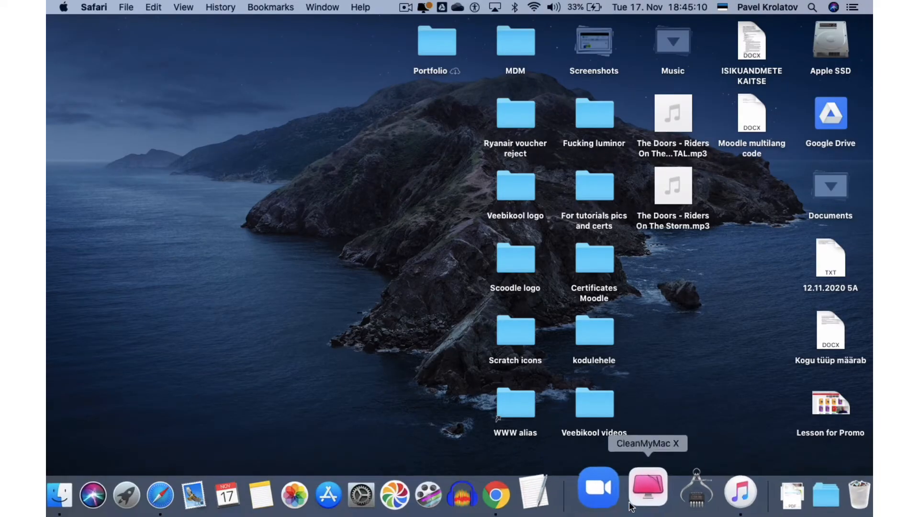
click(611, 493)
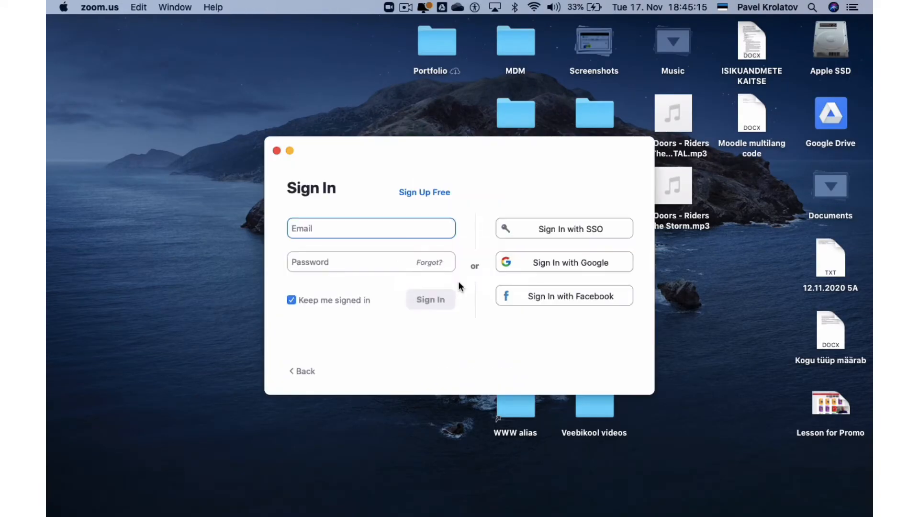
click(566, 264)
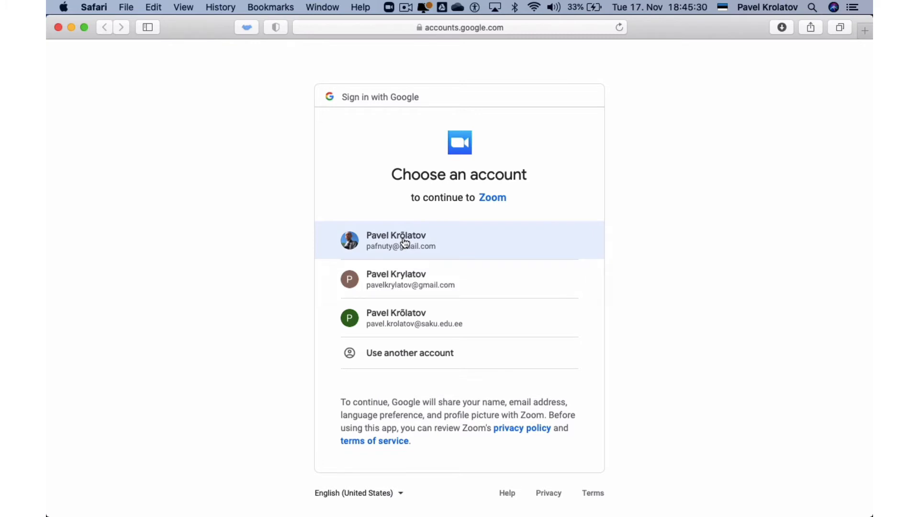
click(404, 242)
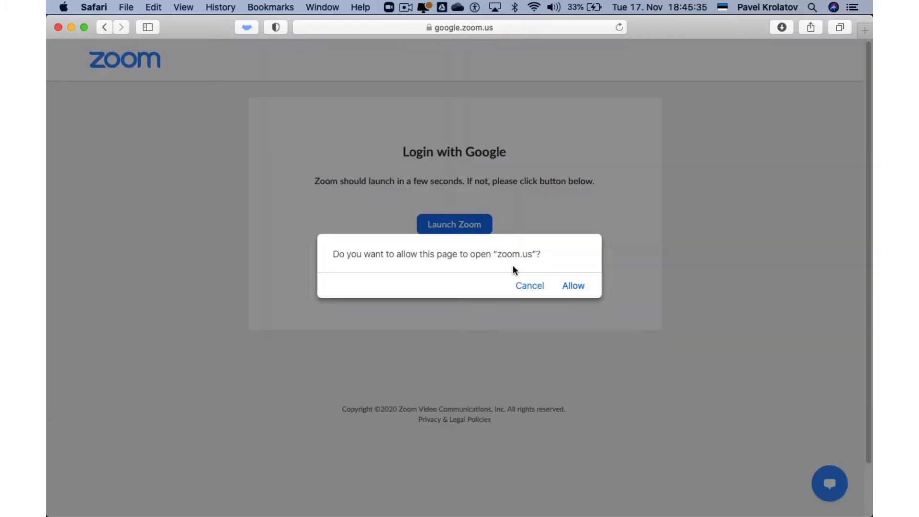
click(577, 287)
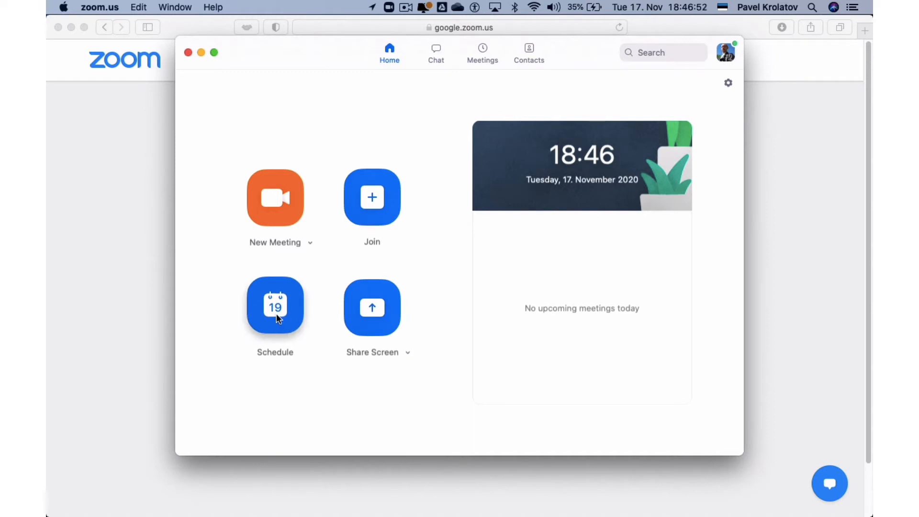
Start scheduling a meeting with the topic 5A and set its date to 20 November 2020
click(275, 313)
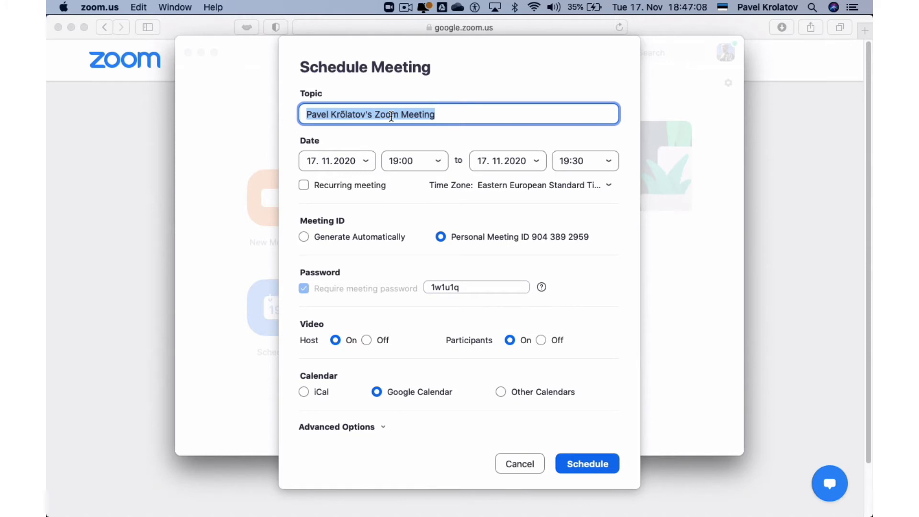
text(5A)
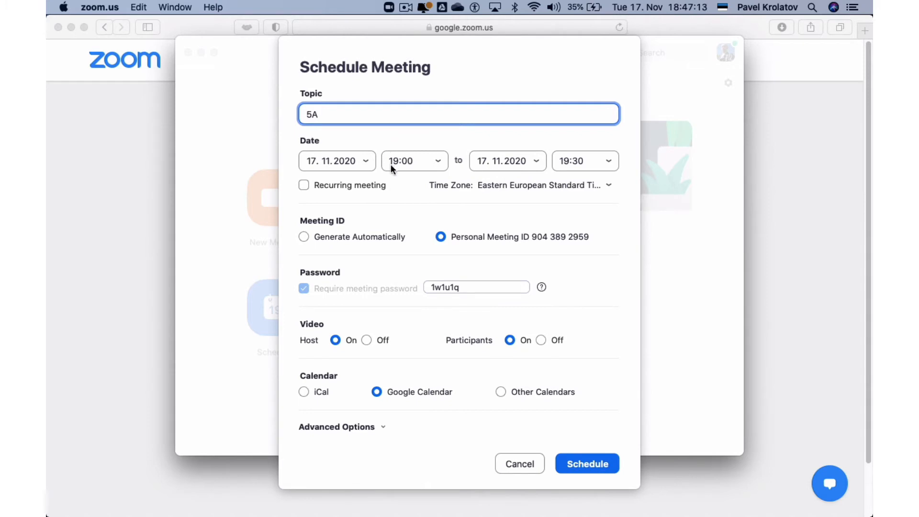
click(324, 161)
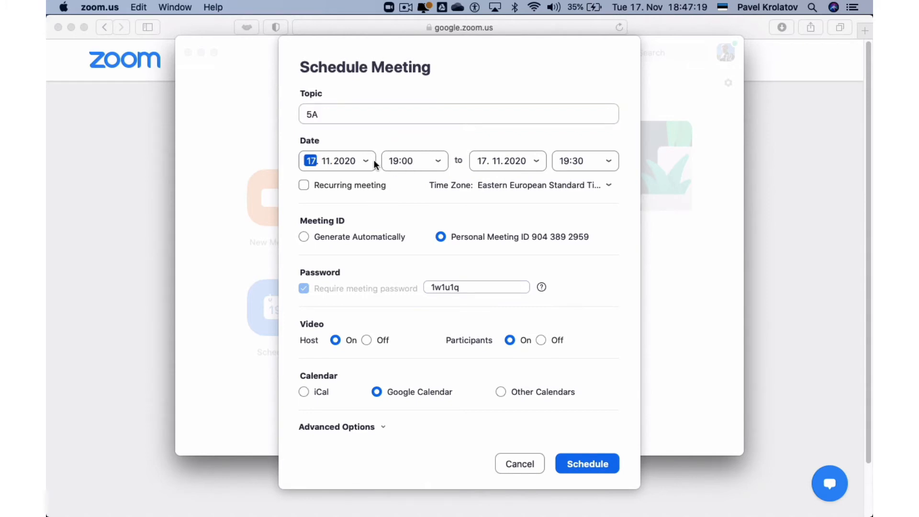
click(366, 160)
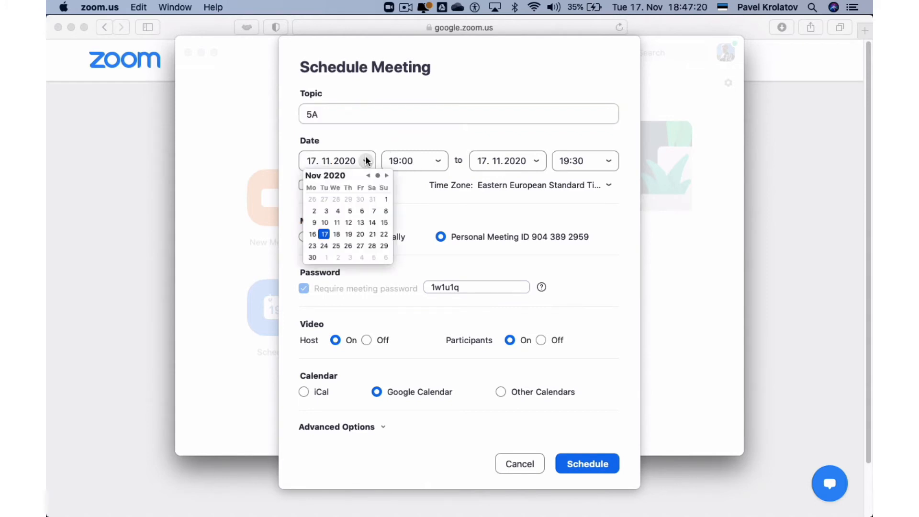
click(360, 234)
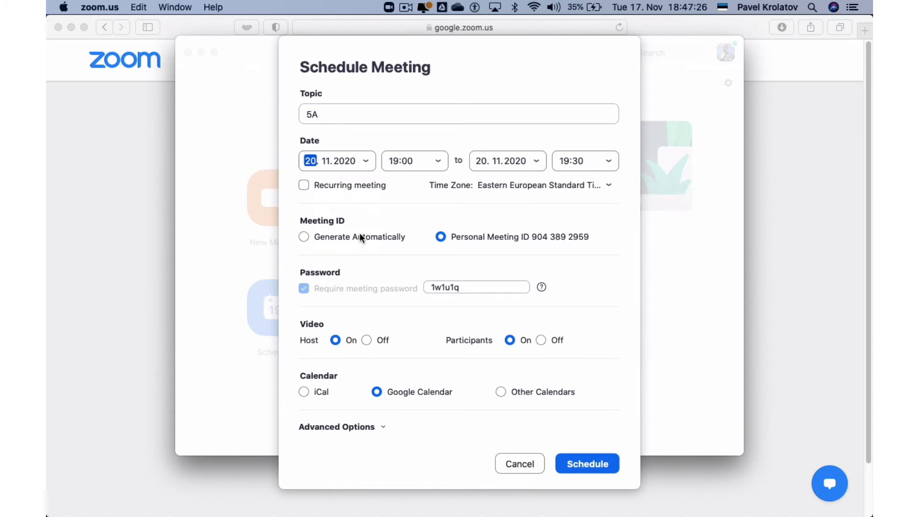
Set the meeting to start at 12:00 and end at 13:00
click(439, 161)
click(402, 203)
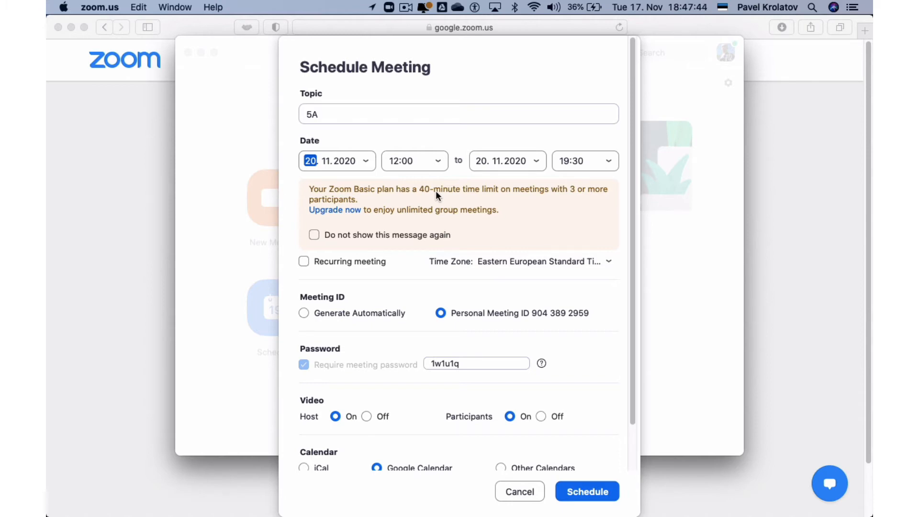
click(580, 161)
scroll(578, 209, up, 10)
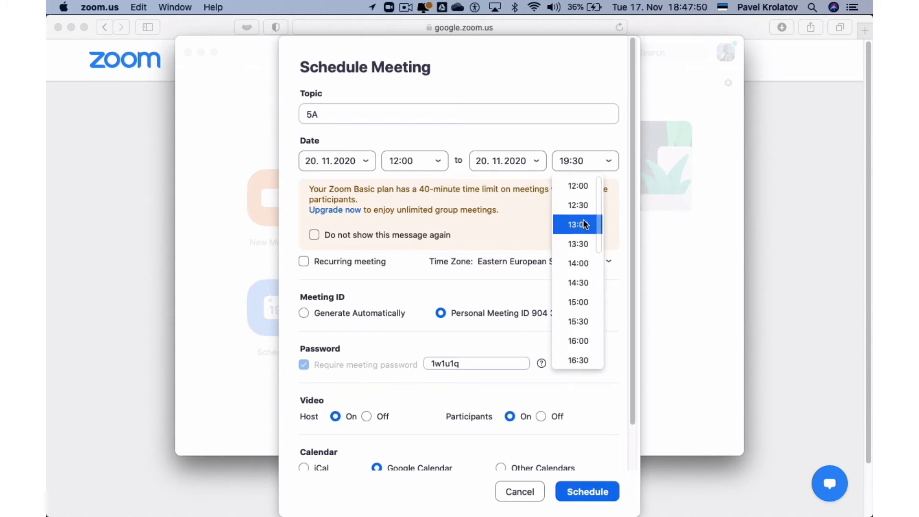
click(581, 225)
Change the meeting's time zone to (GMT+03:00) Kuwait
scroll(514, 240, down, 1)
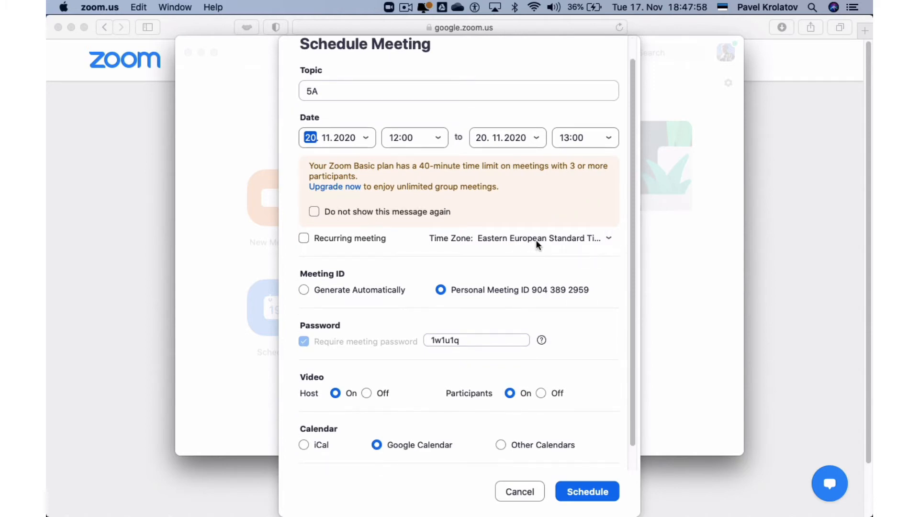
click(608, 236)
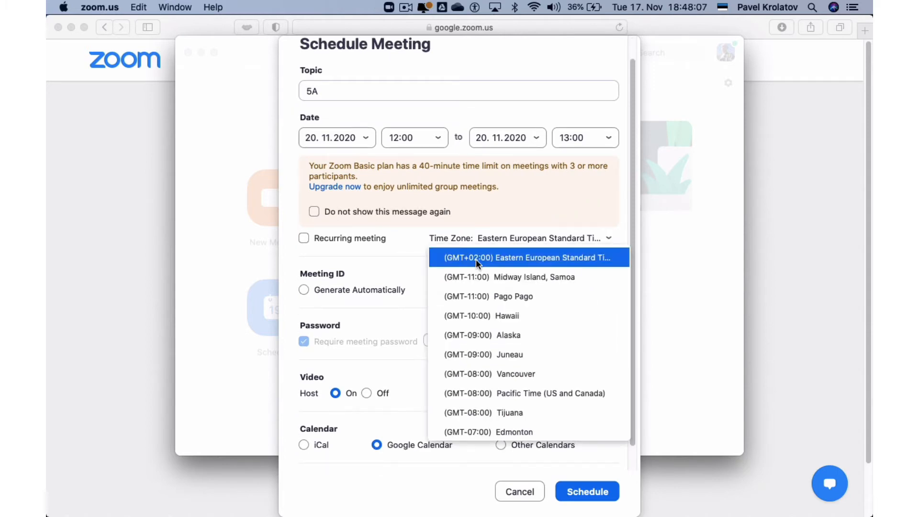
scroll(476, 260, down, 20)
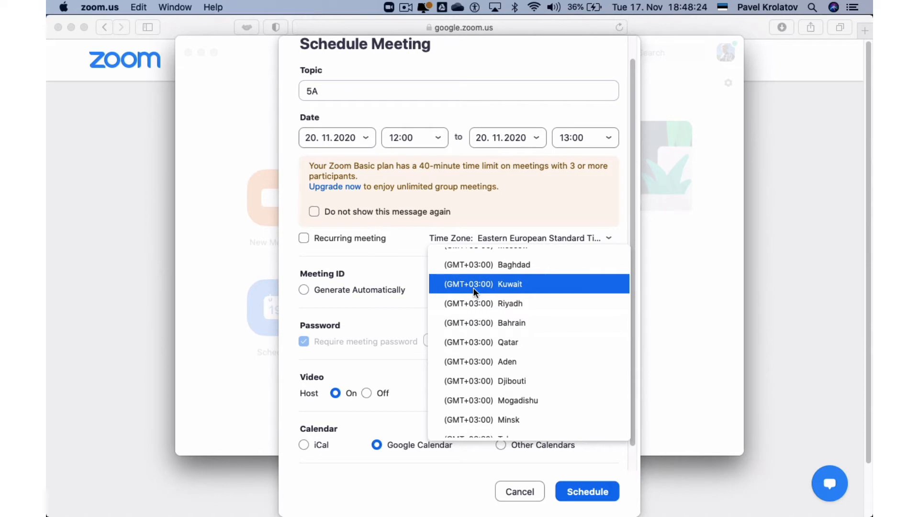
click(473, 284)
scroll(431, 268, down, 1)
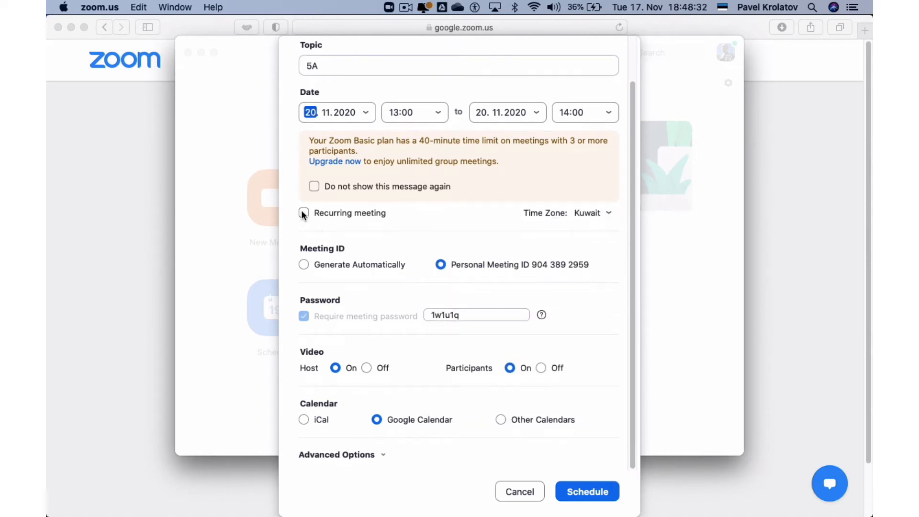
Make the 5A meeting recurring and schedule it with Other Calendars as the calendar option
click(304, 213)
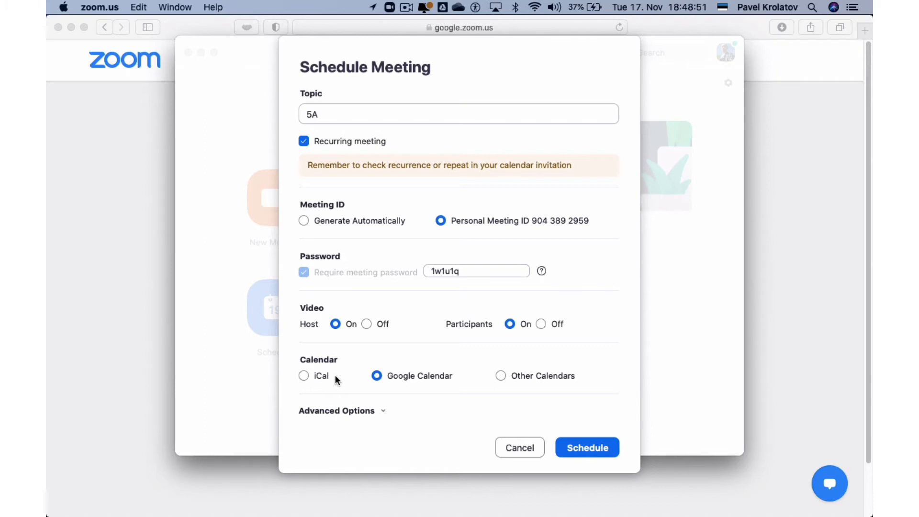
click(500, 375)
click(589, 448)
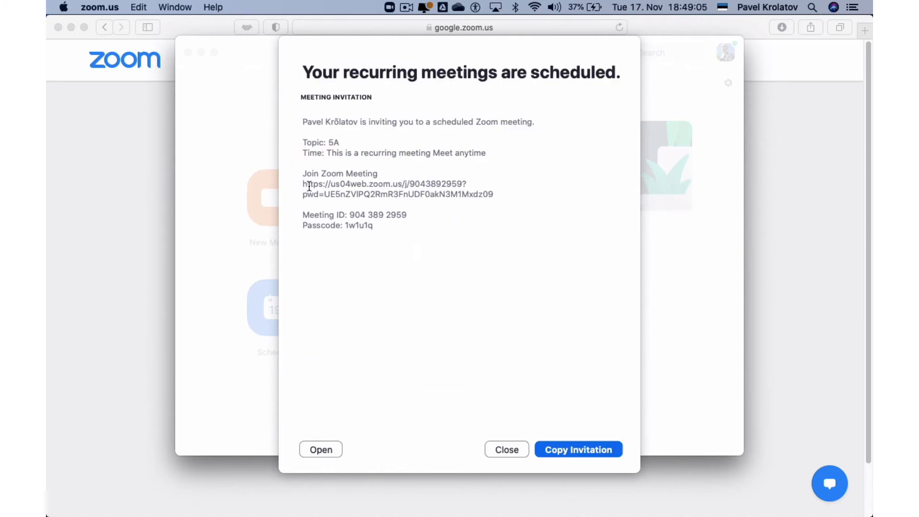
Copy only the join link from the 5A meeting invitation and close the invitation
drag(303, 183, 505, 196)
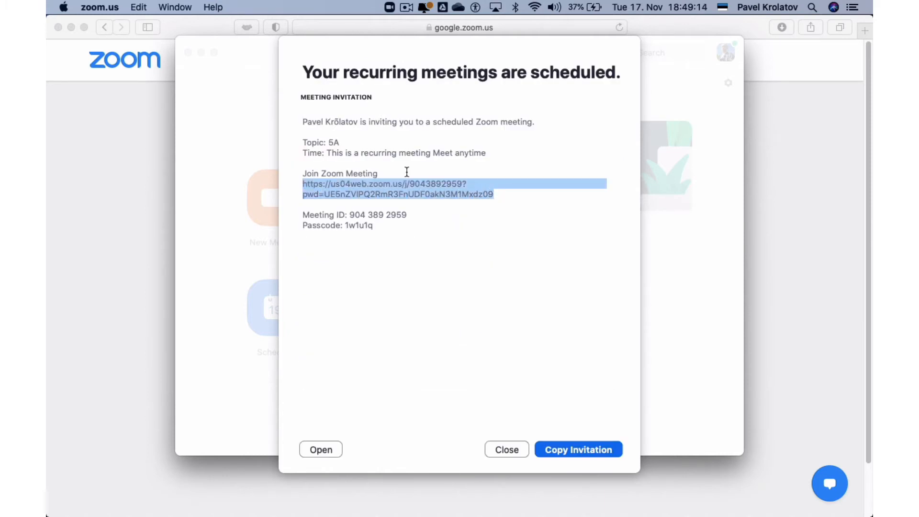
right_click(320, 190)
click(368, 248)
click(499, 450)
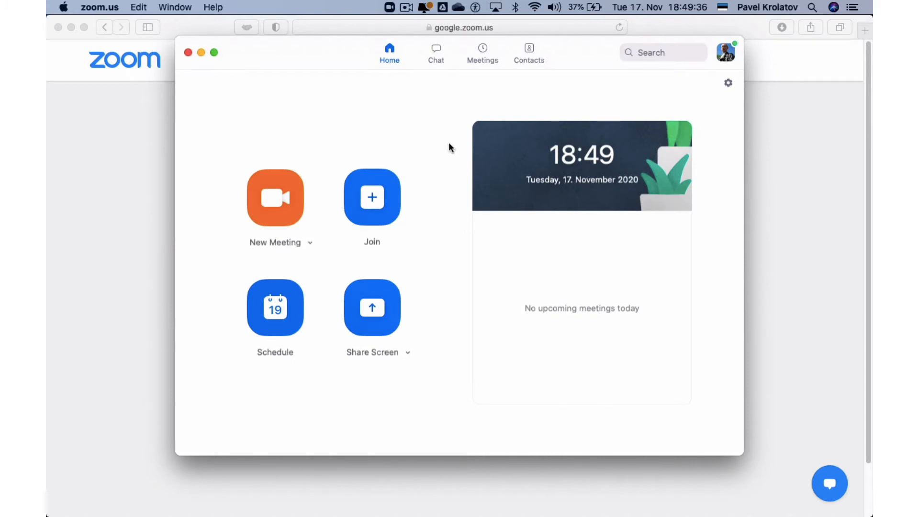
Show the meeting invitation of the Personal Meeting ID among the upcoming meetings and select its join link
click(487, 47)
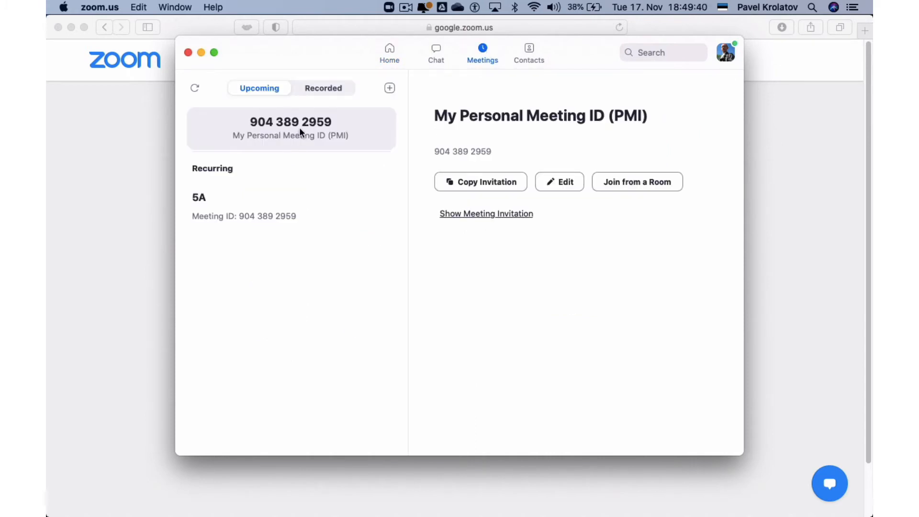
click(300, 127)
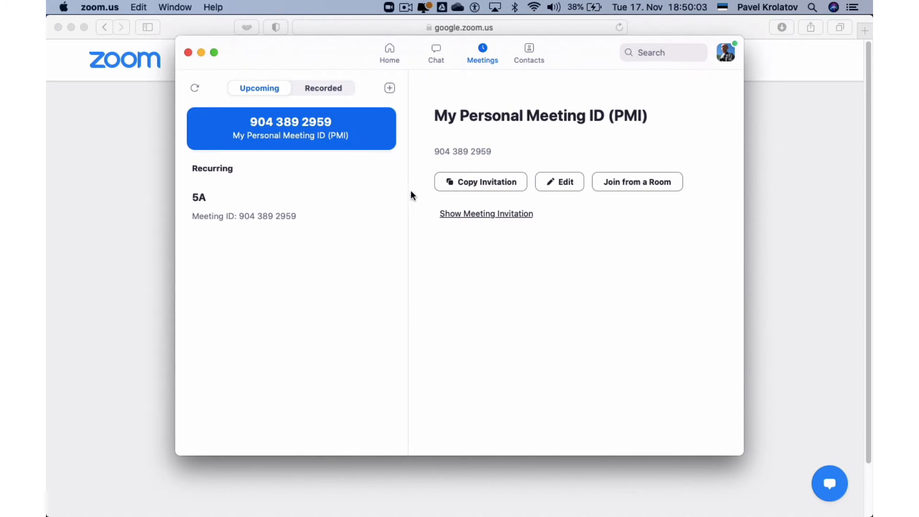
click(481, 214)
click(456, 285)
drag(456, 284, 616, 293)
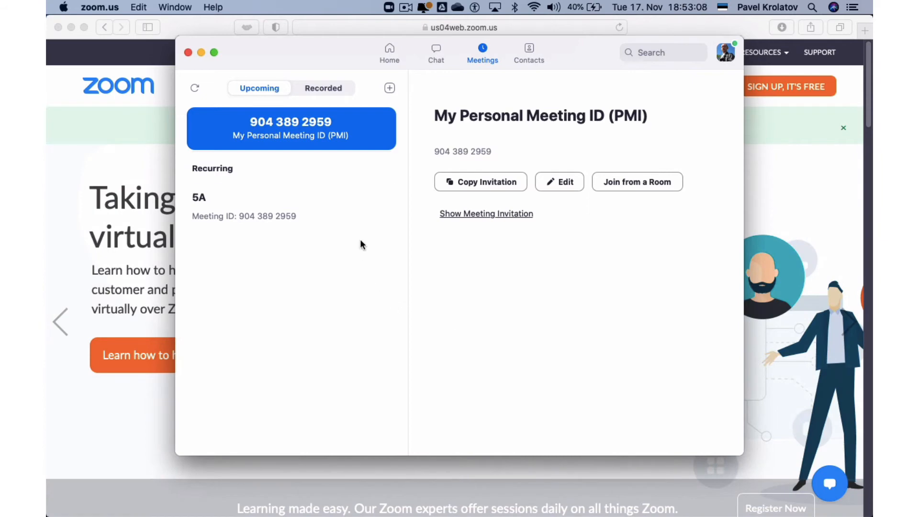
Start the meeting in the Personal Meeting Room from the upcoming meetings and open its participants list
click(390, 53)
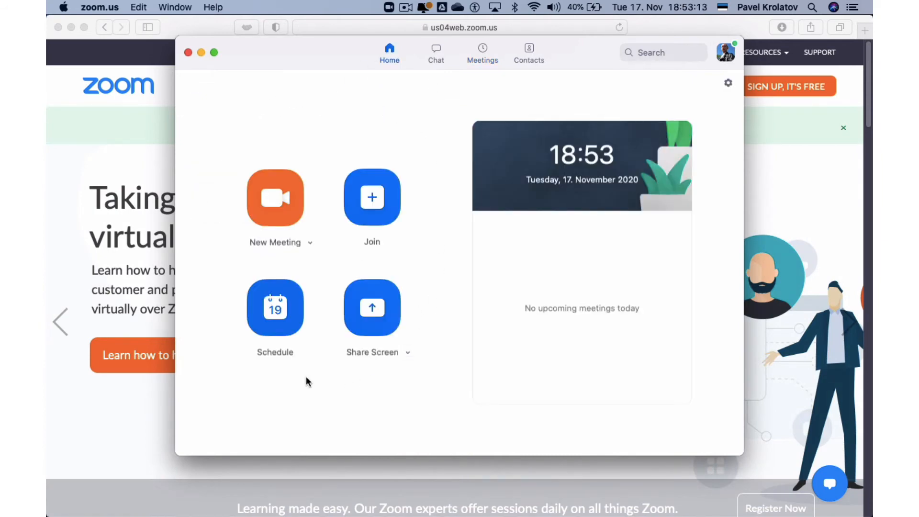
click(484, 55)
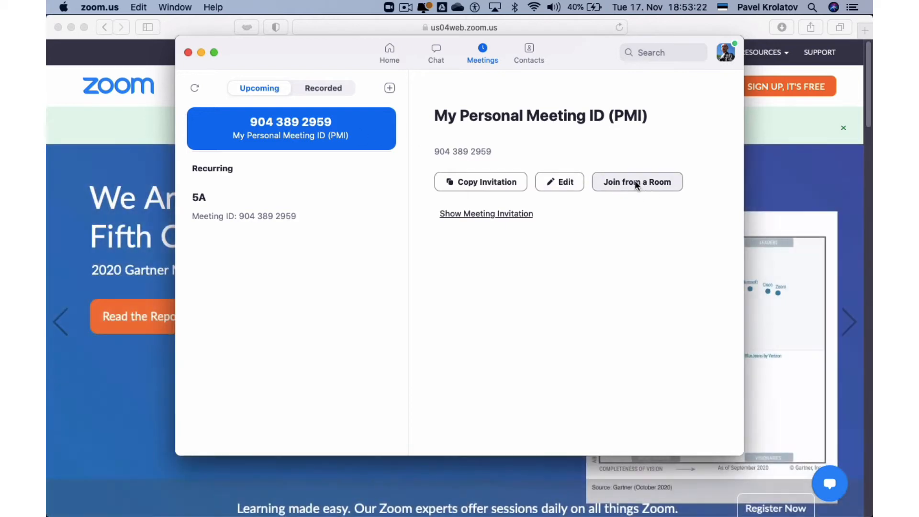
click(636, 182)
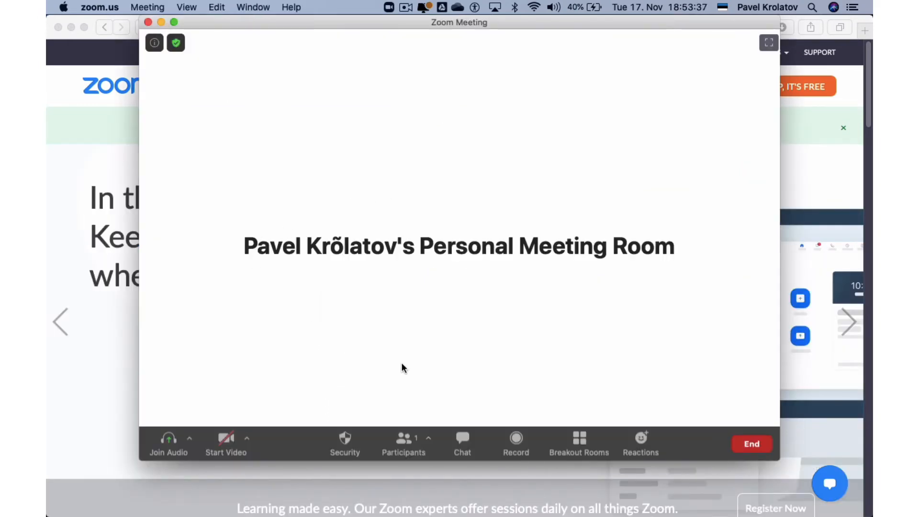
click(405, 446)
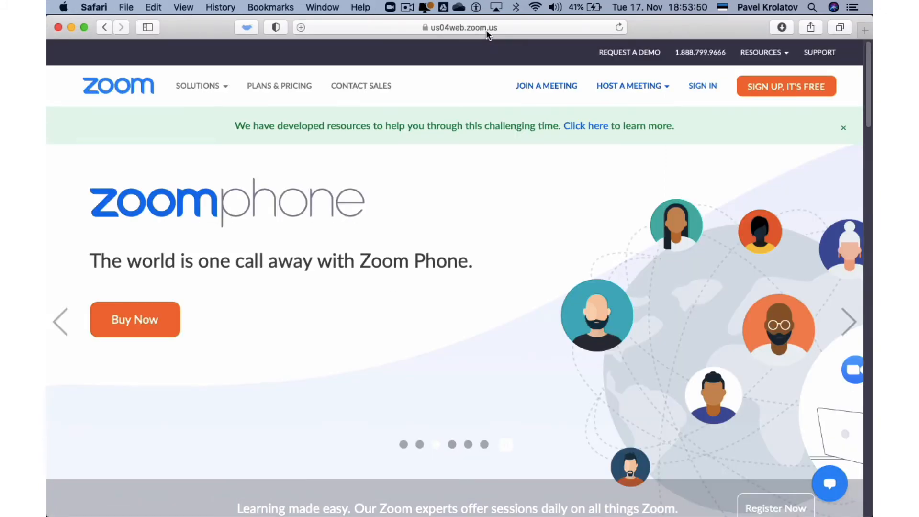
Open the copied meeting link in Safari and highlight the line offering to join from the browser
click(487, 30)
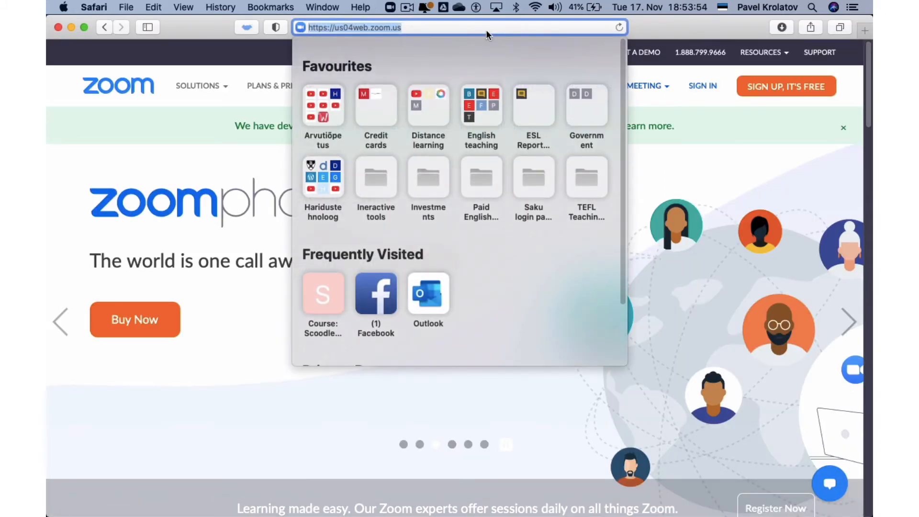
key(super+v)
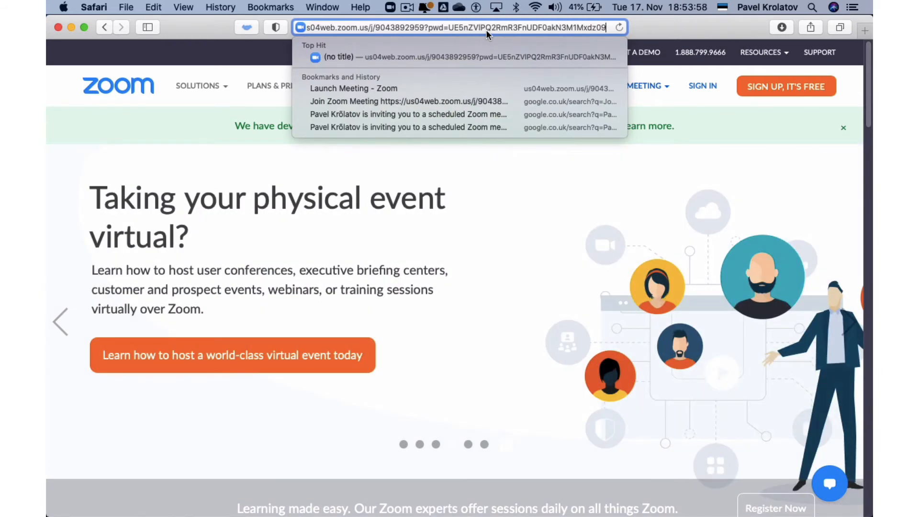
key(Return)
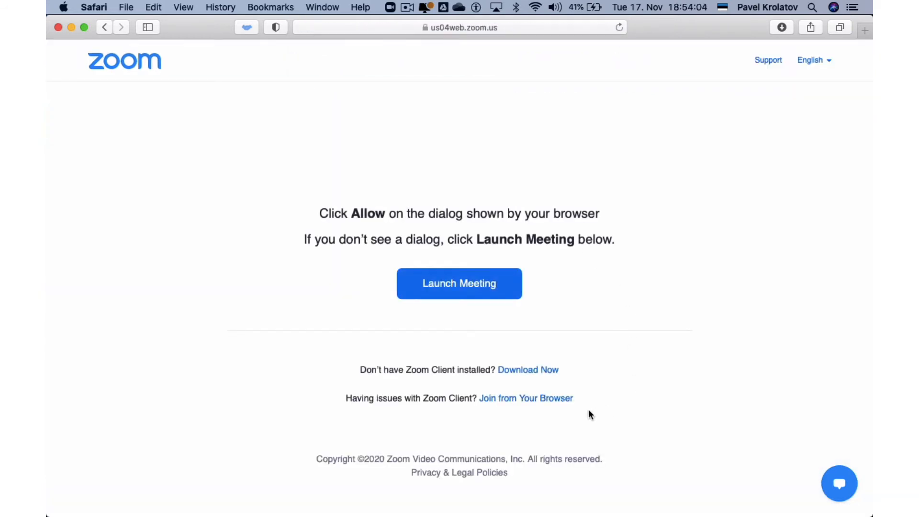
drag(344, 399, 587, 394)
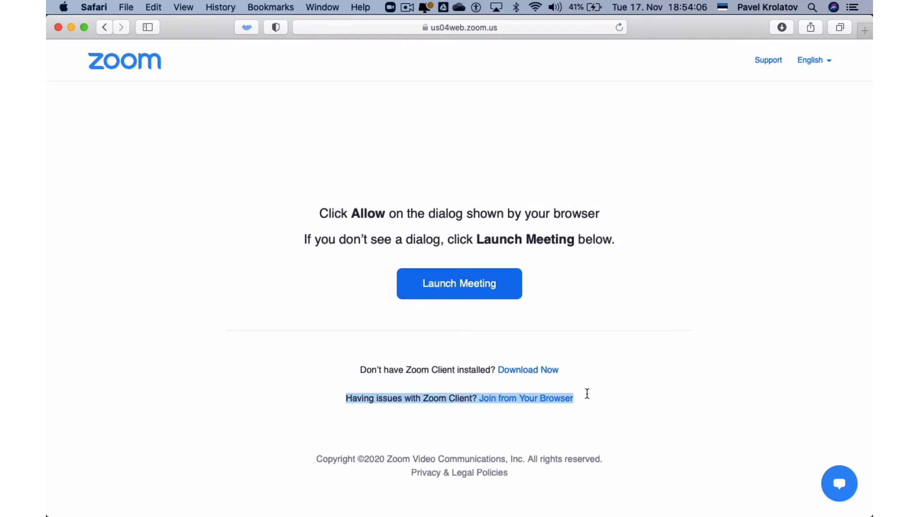
Join the meeting from the browser under a participant's name, passing the robot check, and admit that participant in the Zoom client
click(508, 400)
click(447, 240)
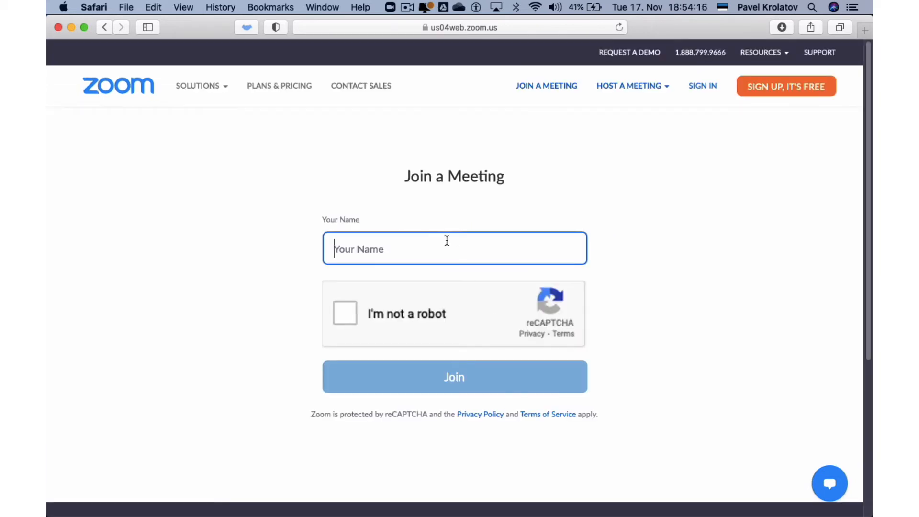
text(Juku)
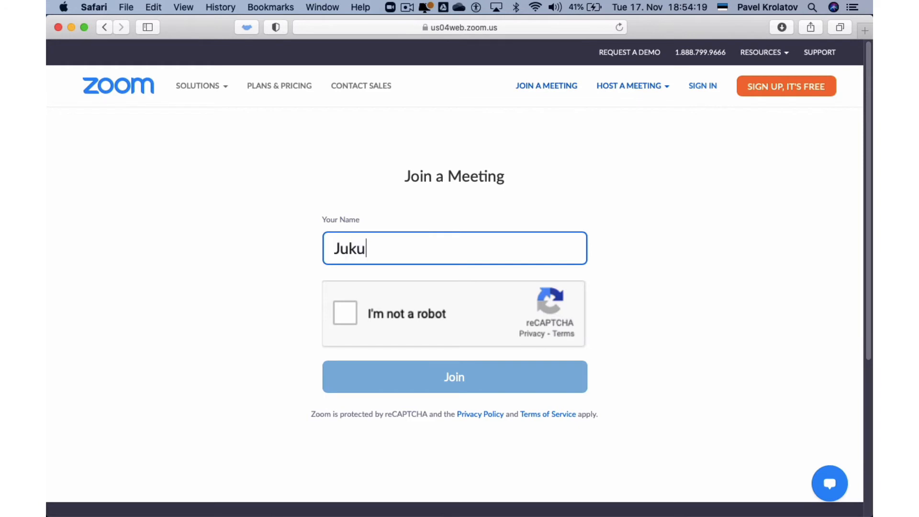
click(346, 313)
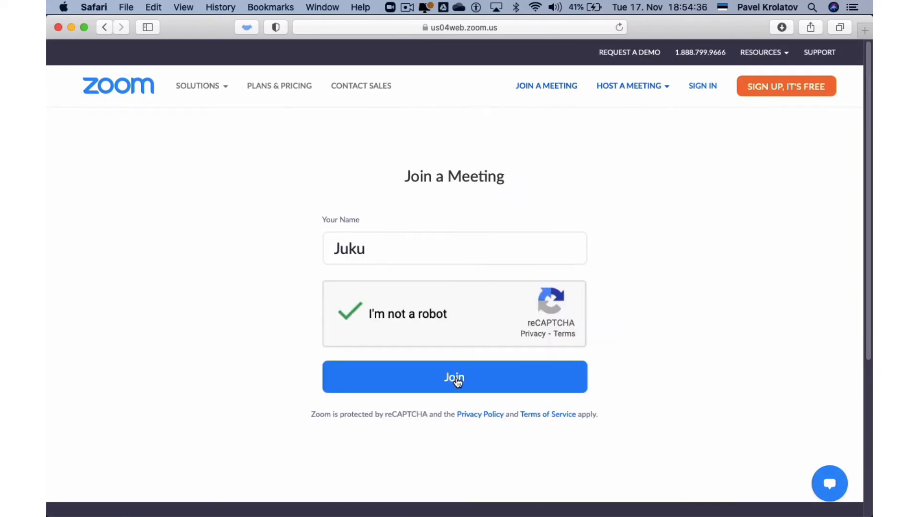
click(457, 379)
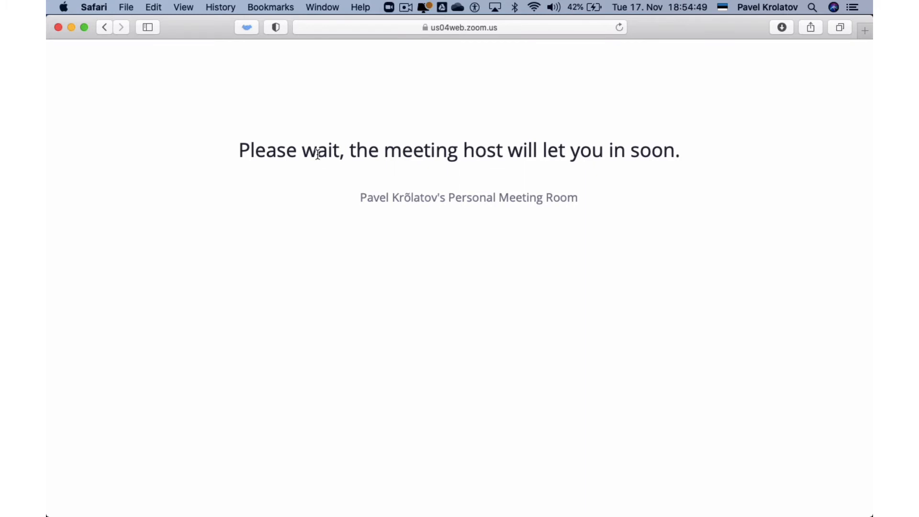
key(super+Tab)
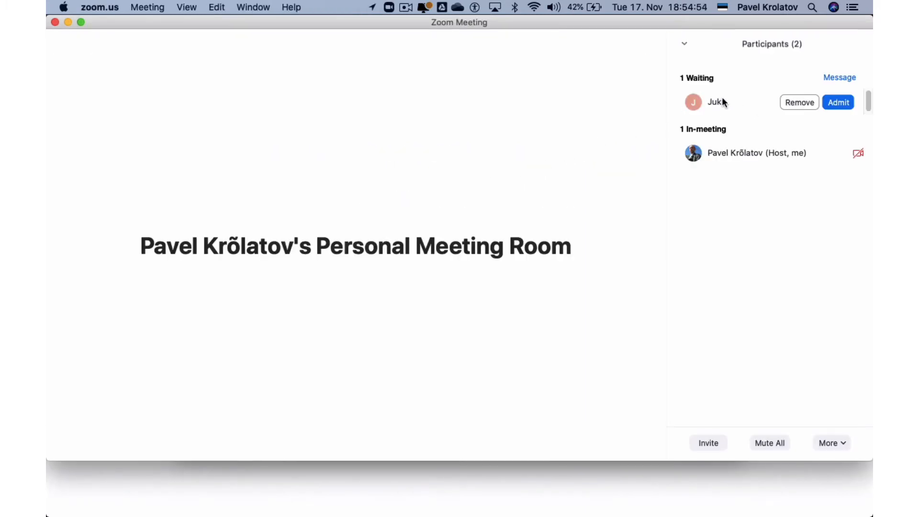
click(837, 104)
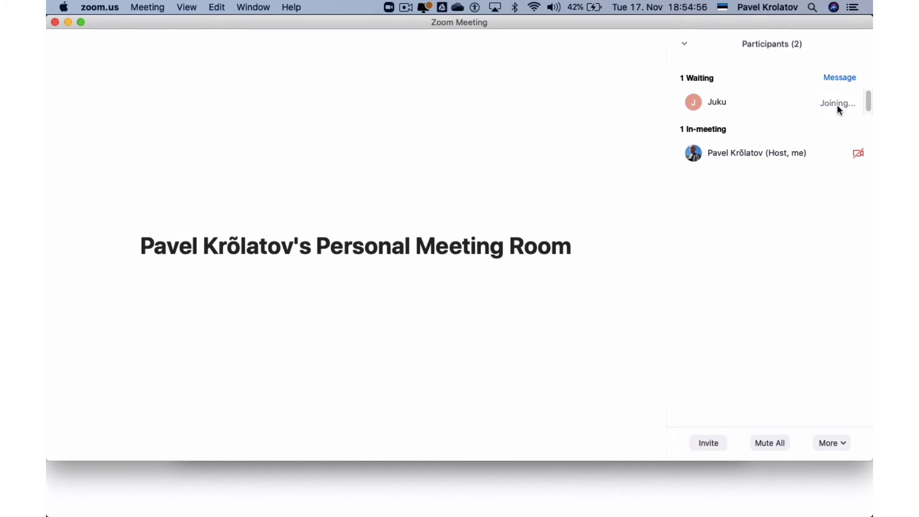
Open the copied meeting link in a private Safari window and decline letting the page open zoom.us
key(super+Tab)
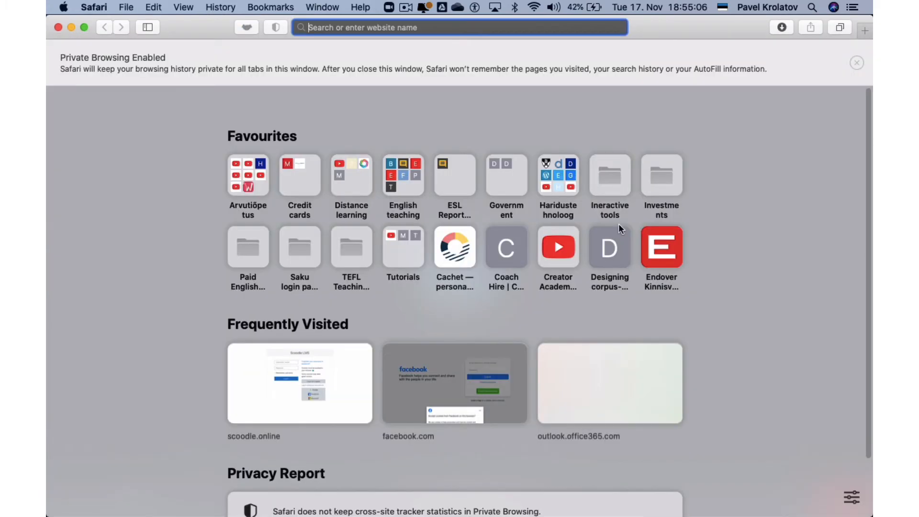
key(super+v)
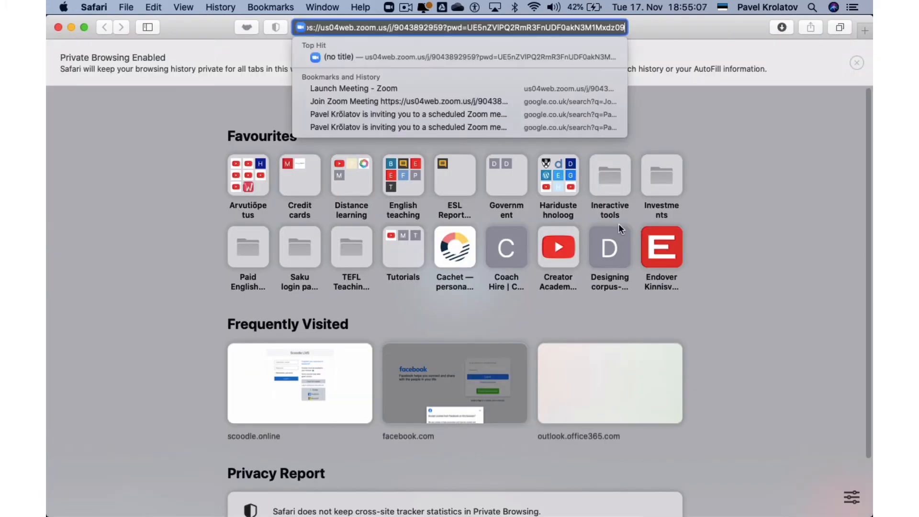
key(Return)
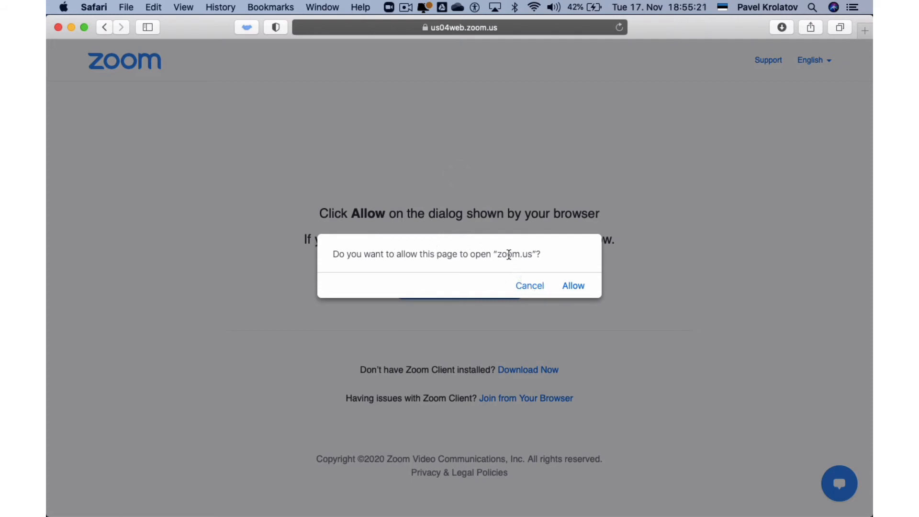
drag(498, 254, 533, 254)
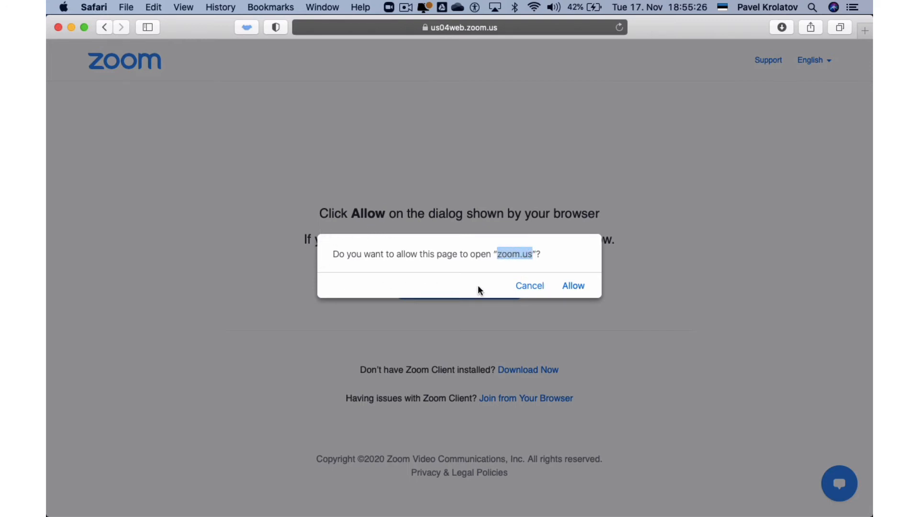
click(530, 287)
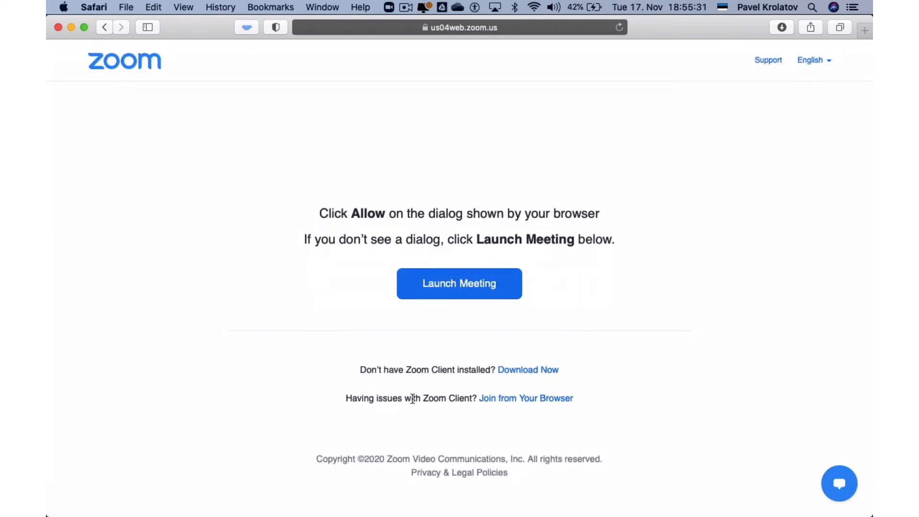
Join from the browser under a second participant's name, solving the buses image check and agreeing to Zoom's terms
click(507, 401)
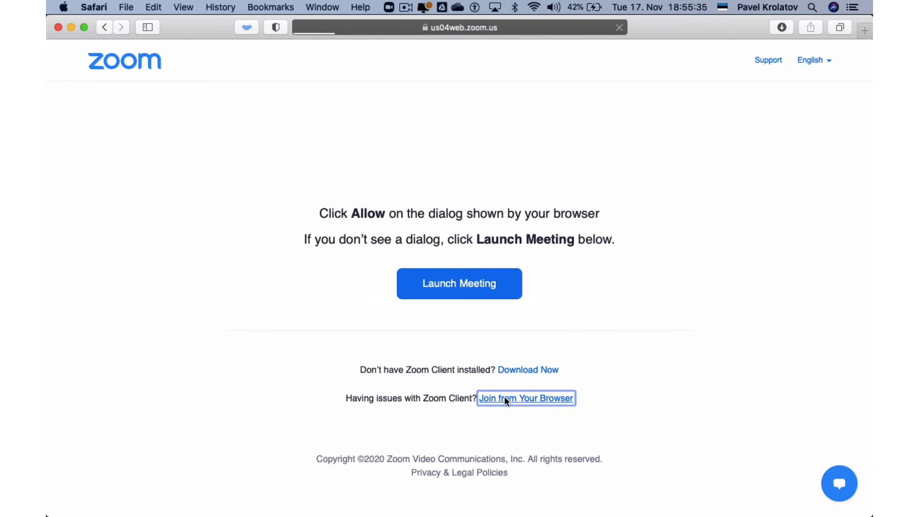
click(471, 248)
text(John)
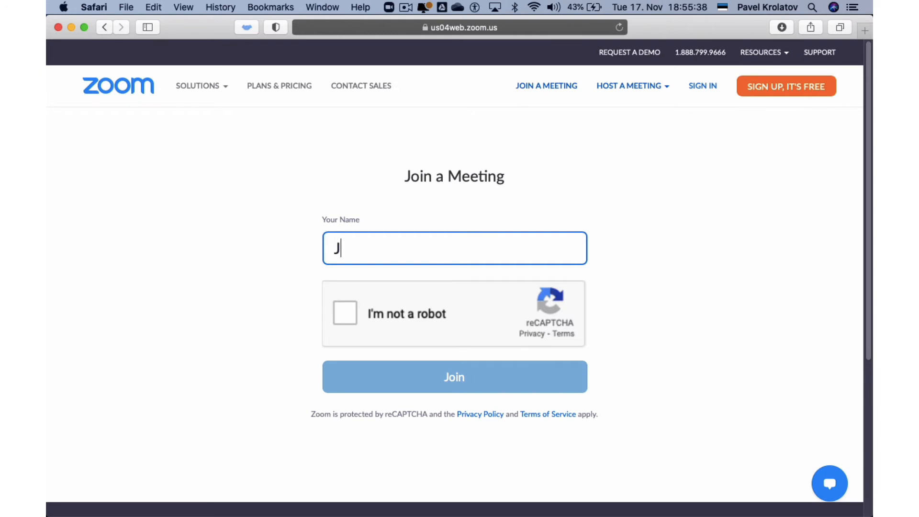
click(338, 312)
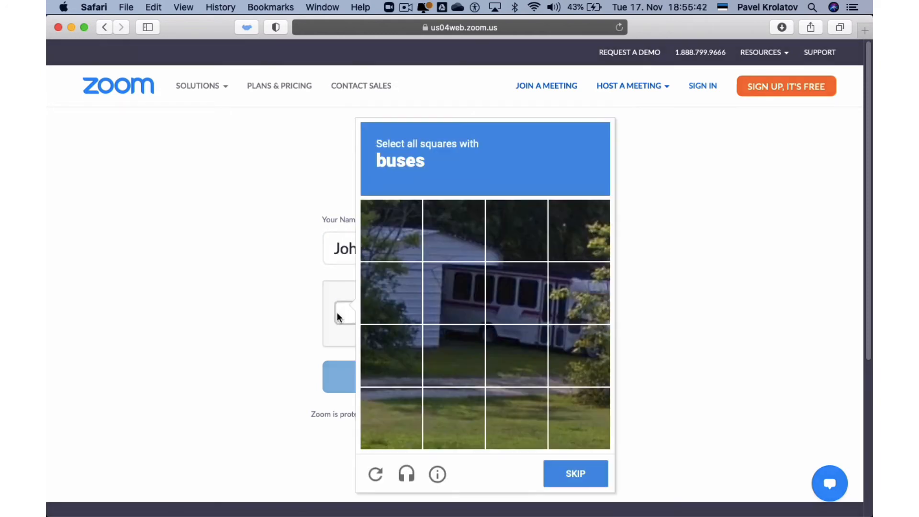
click(455, 293)
click(522, 293)
click(580, 302)
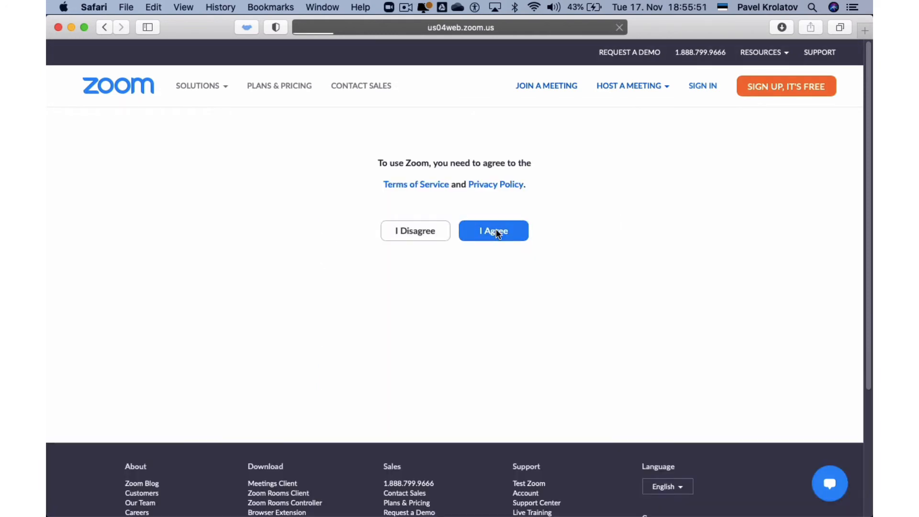
click(496, 229)
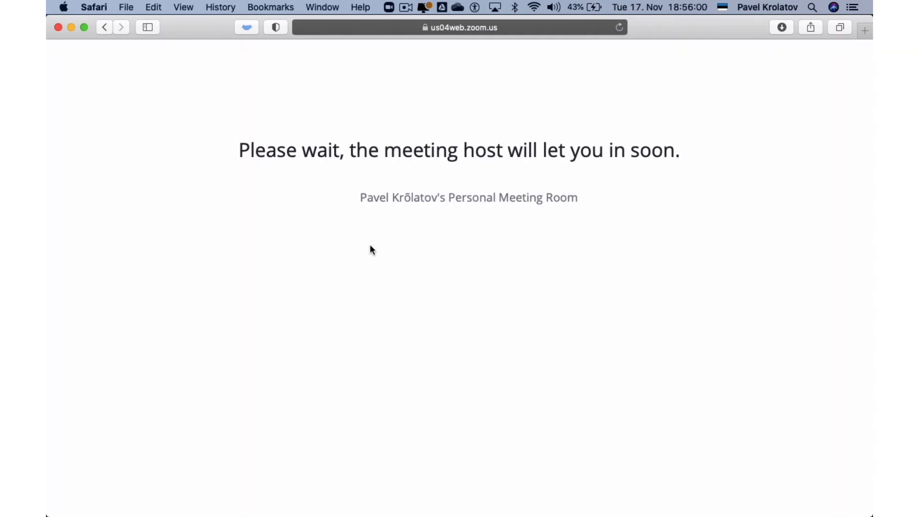
Switch to the Zoom client and admit the second participant from the waiting room
key(super+Tab)
click(840, 103)
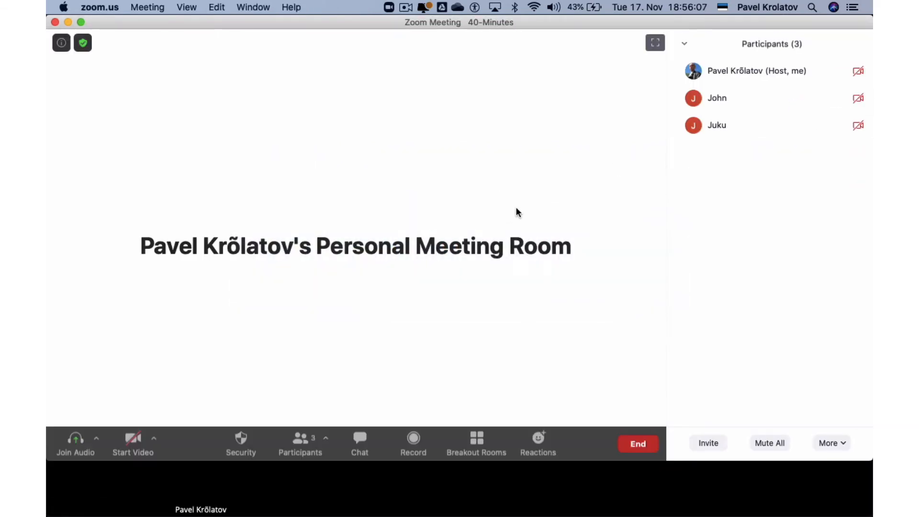
mouse_move(725, 73)
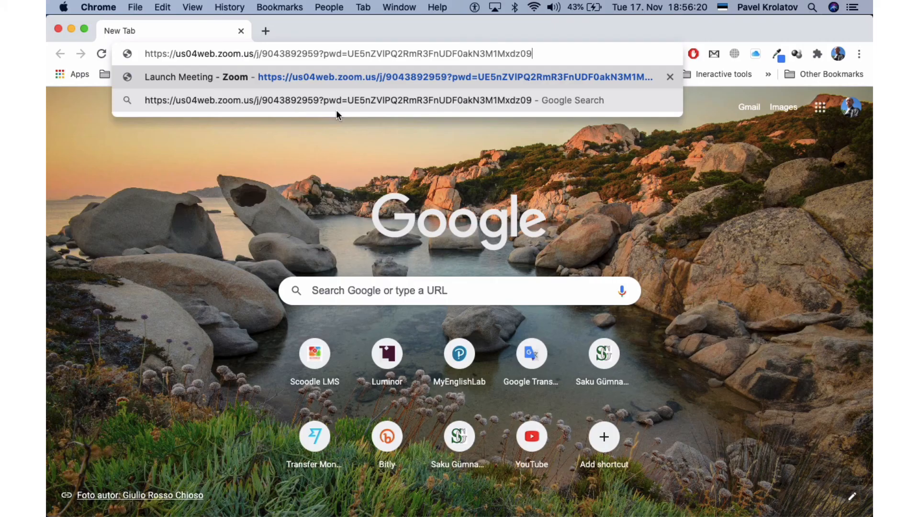
Join through the meeting link in Chrome's browser client under a third participant's name and admit that participant in the Zoom client
key(Return)
click(520, 165)
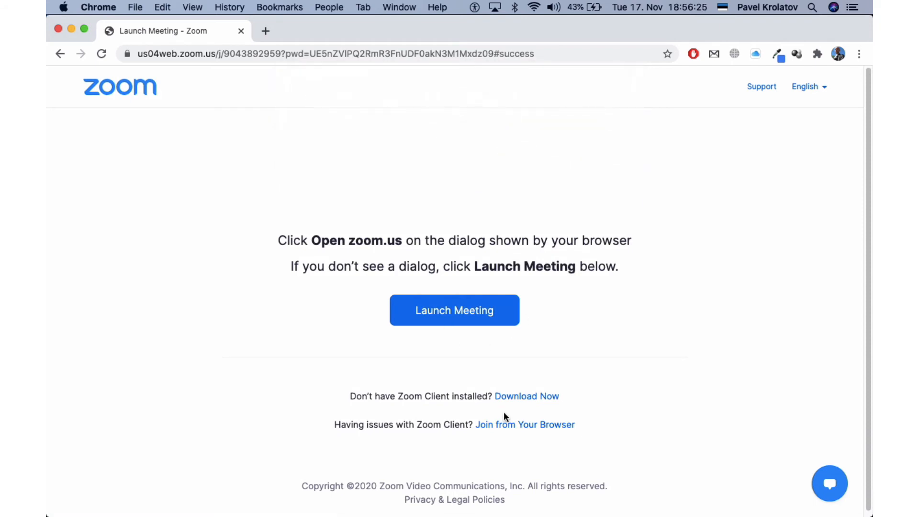
click(513, 427)
text(Villu)
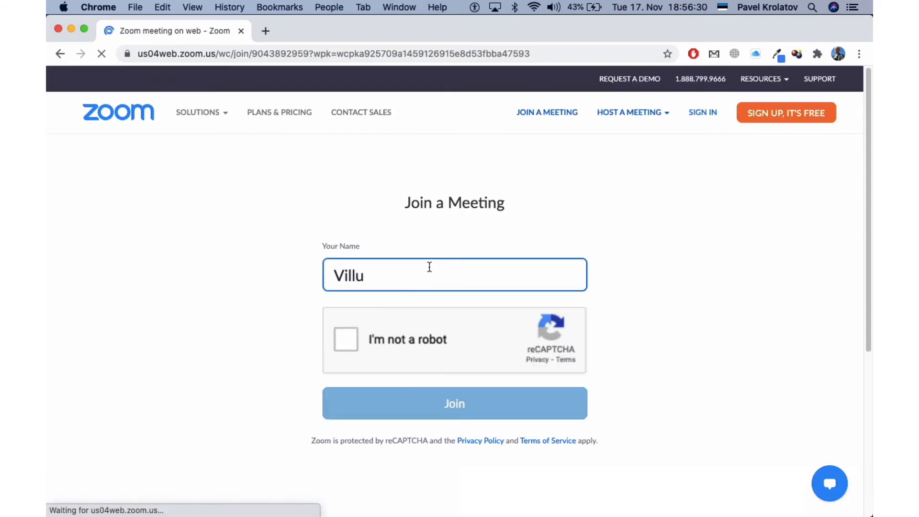
click(345, 346)
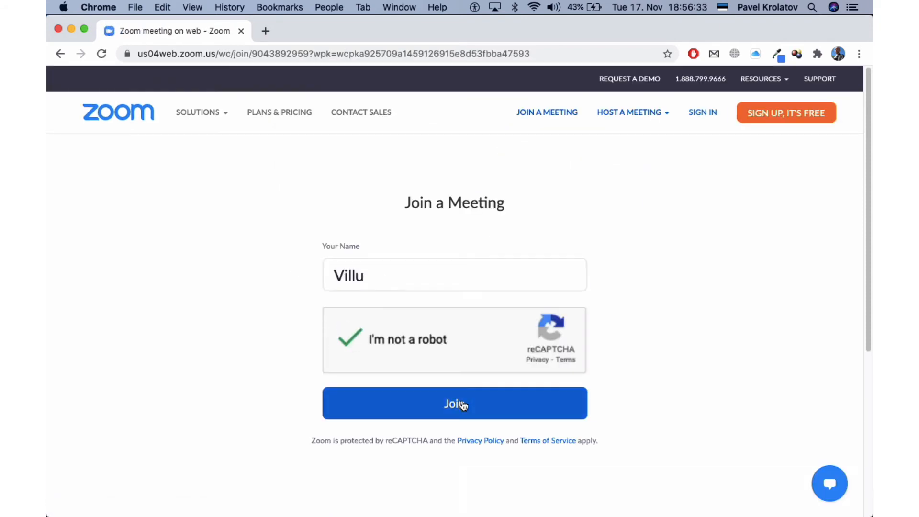
click(464, 405)
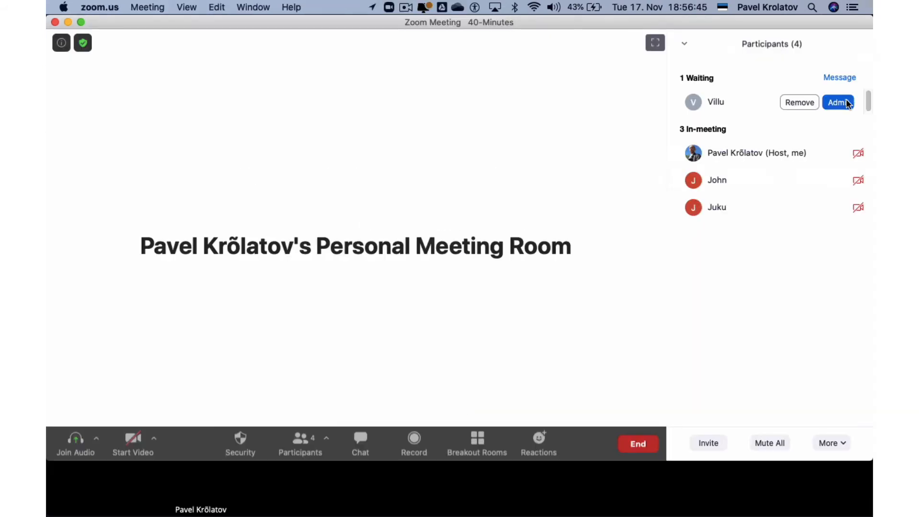
click(845, 102)
Open the meeting link in an incognito Chrome window, decline opening zoom.us and choose to join from the browser
key(ctrl+Right)
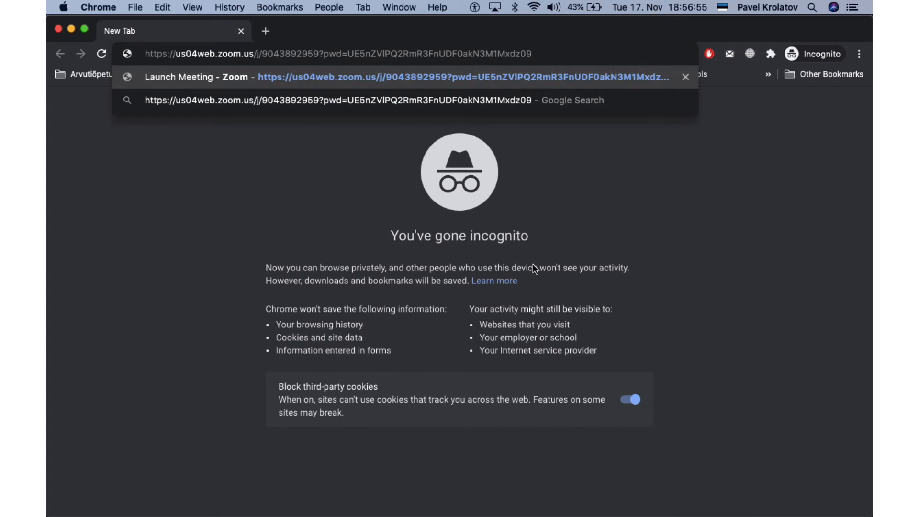
key(Return)
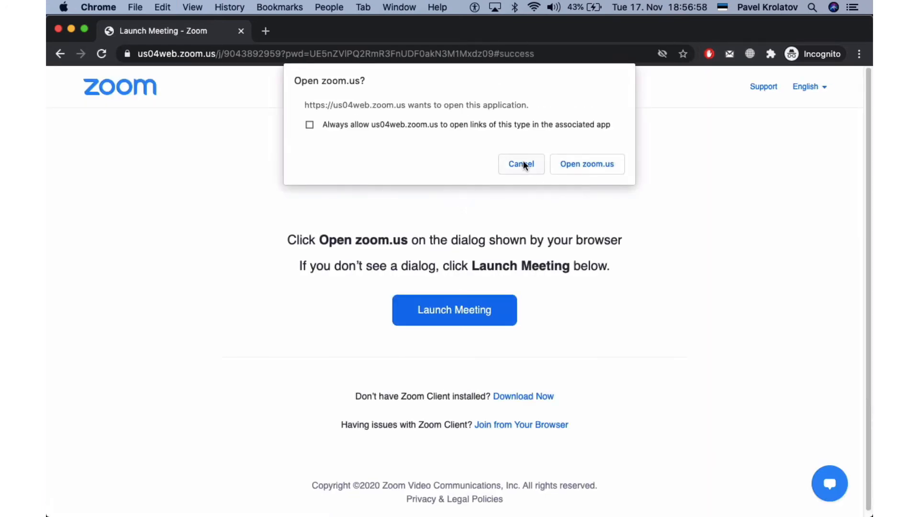
click(522, 164)
click(527, 425)
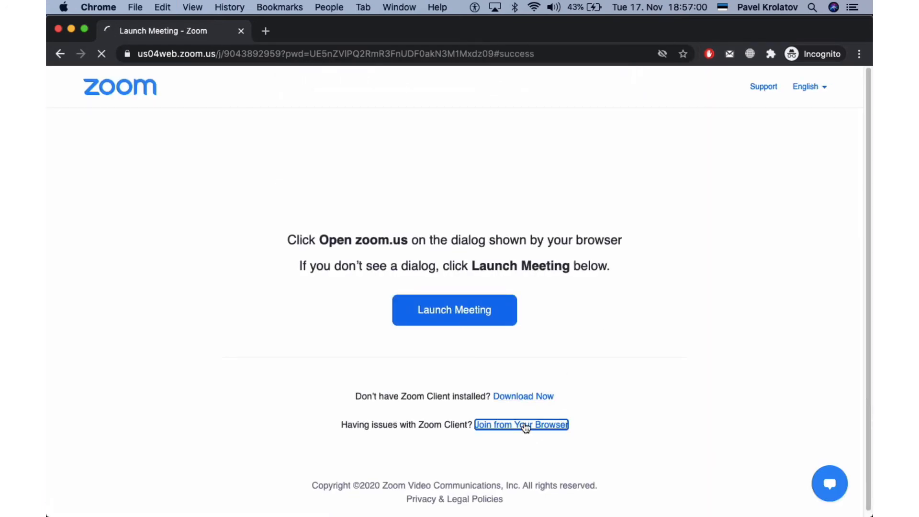
Join under a fourth participant's name, solving the stairs image check, and admit that participant in the Zoom client
click(429, 277)
text(James)
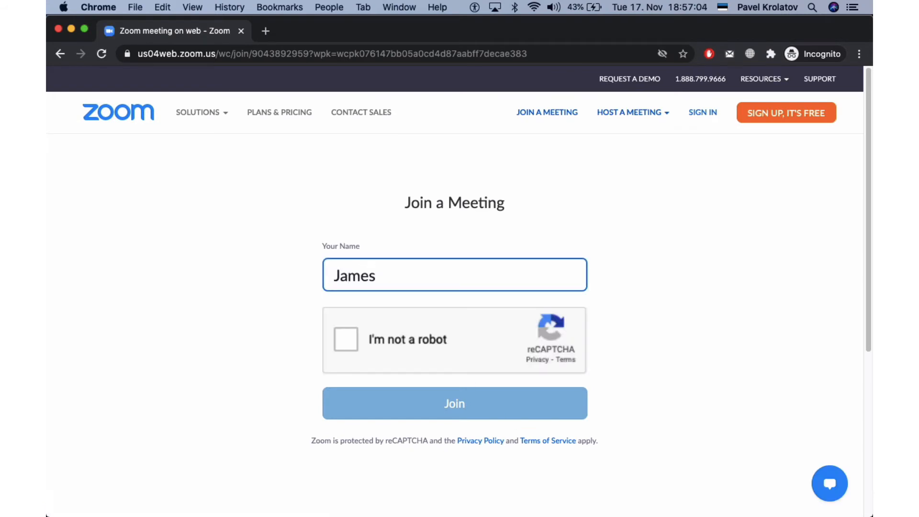
click(344, 339)
click(402, 258)
click(474, 275)
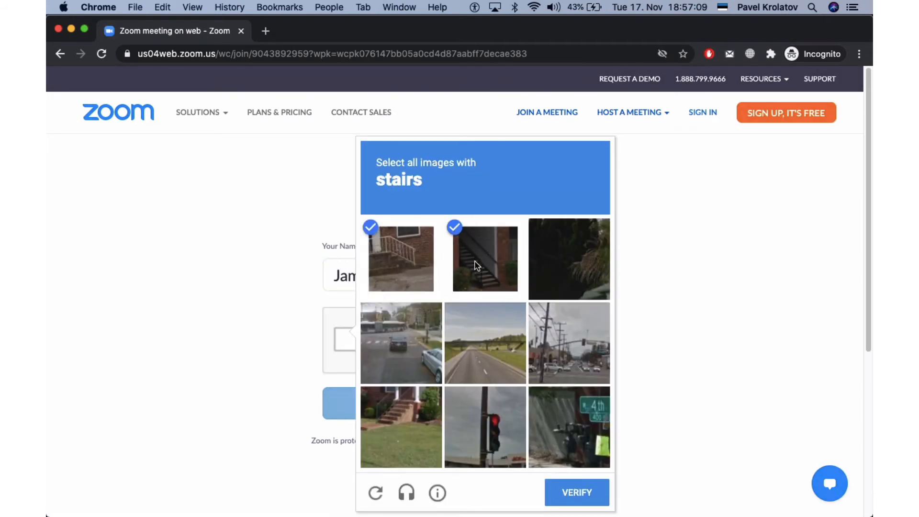
click(413, 440)
click(578, 494)
click(474, 404)
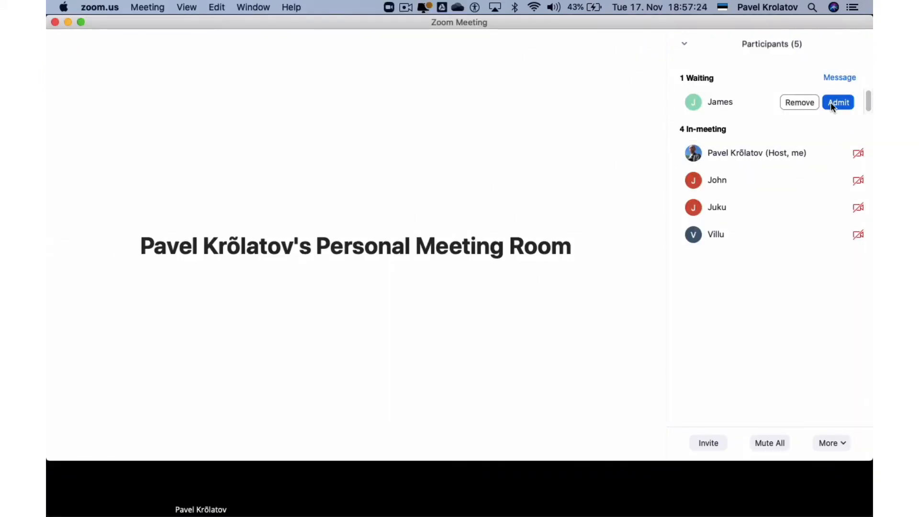
click(832, 102)
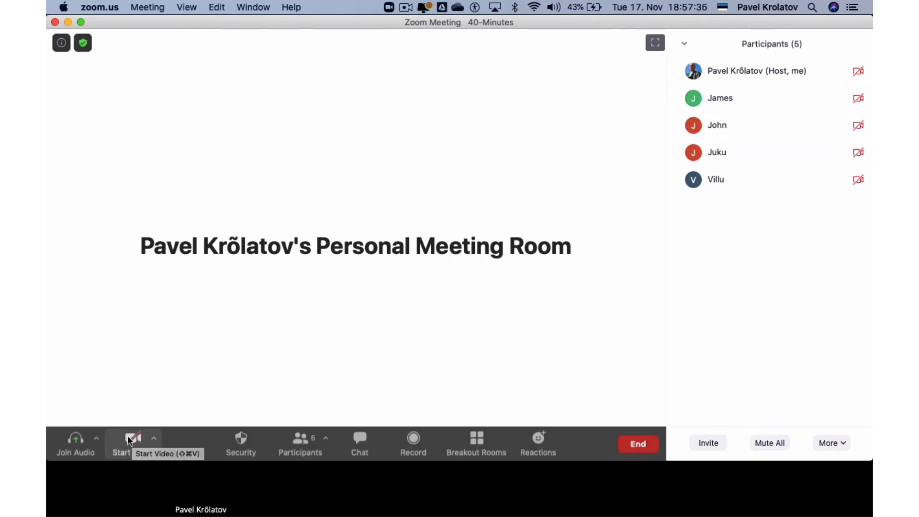
Show the host's camera selection options and the audio options in the meeting
click(154, 440)
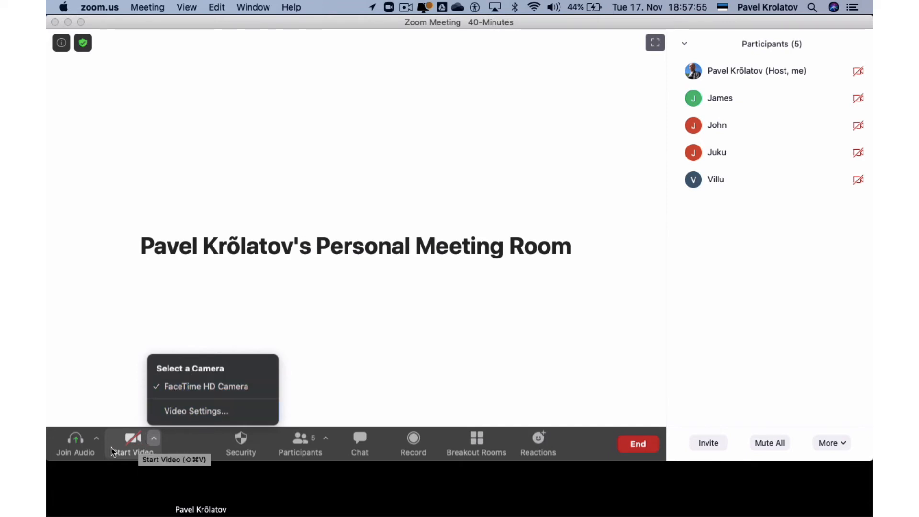
click(97, 439)
click(98, 439)
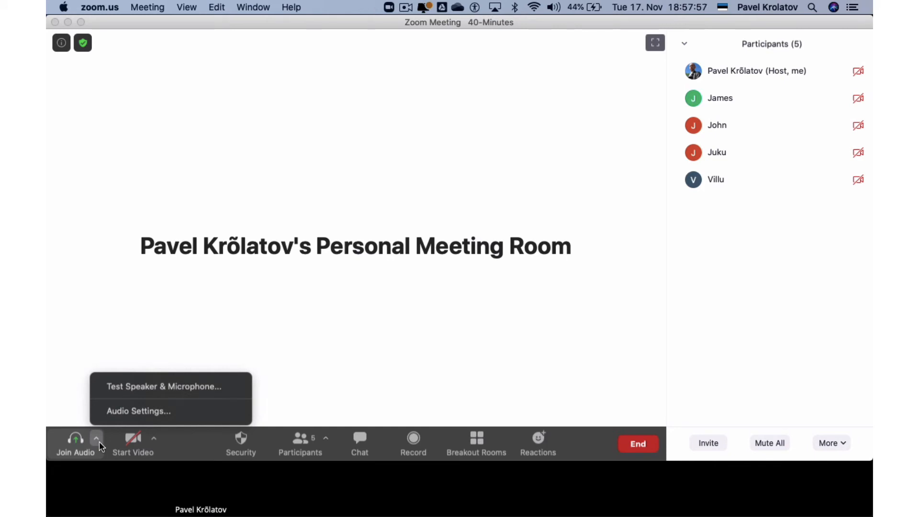
Join the meeting's audio as host using computer audio
click(74, 440)
click(74, 440)
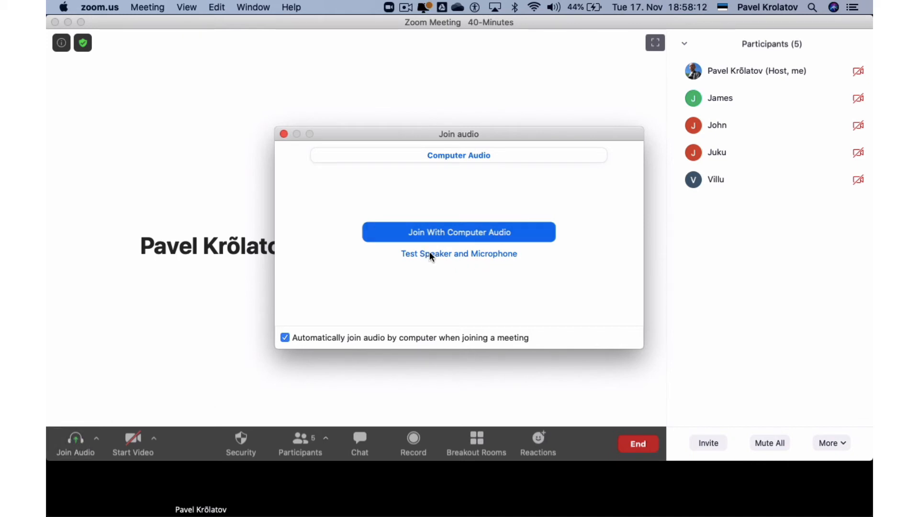
click(444, 232)
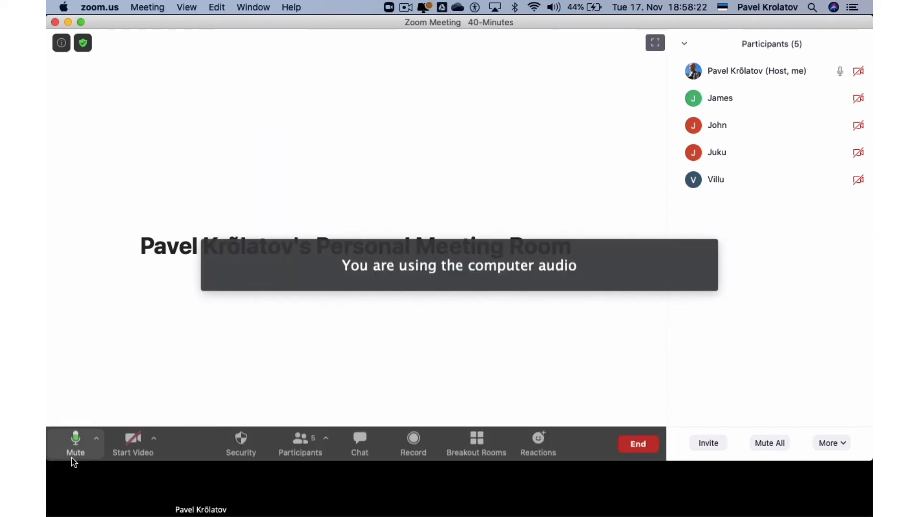
Start the host's video and stop it again
click(130, 443)
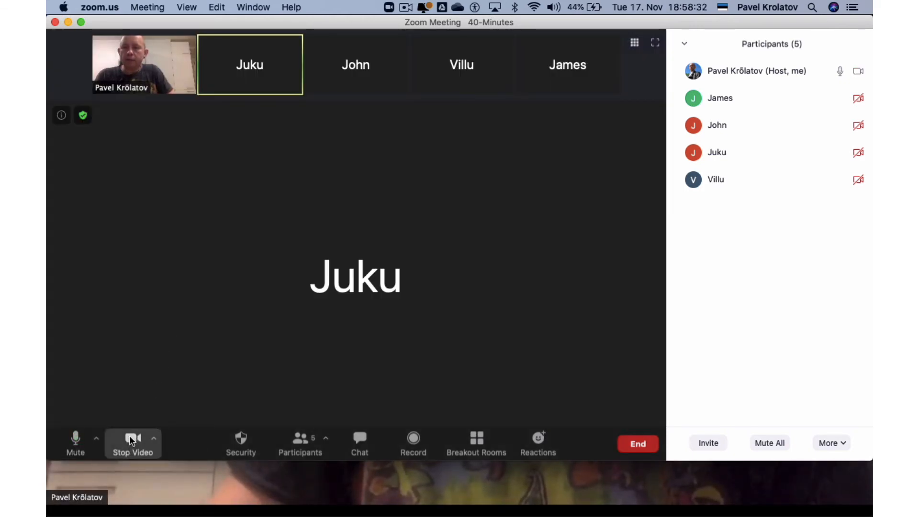
click(131, 438)
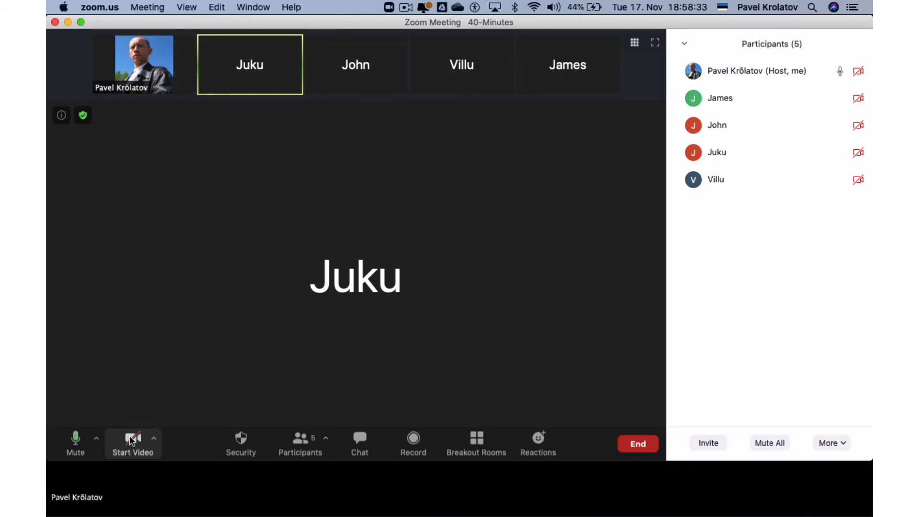
Open the meeting chat as host and send the message "Hi" to everyone
click(360, 440)
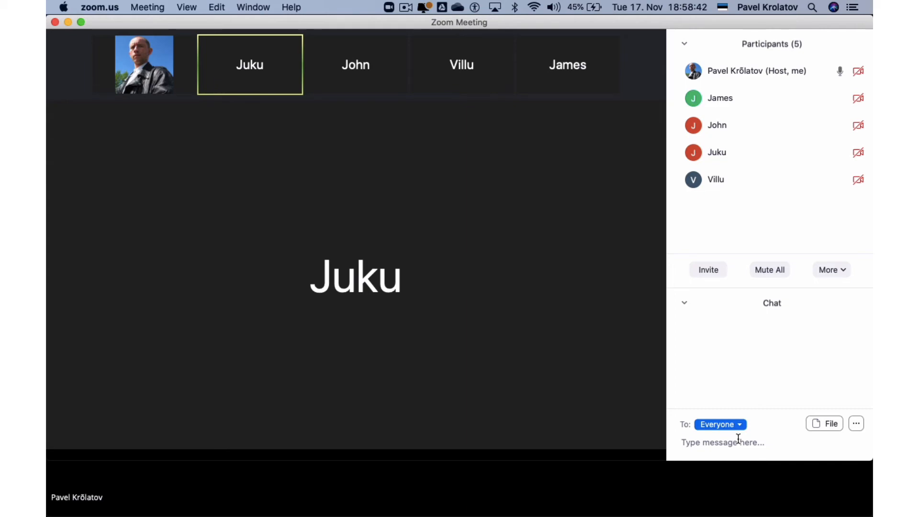
text(Hi)
key(Return)
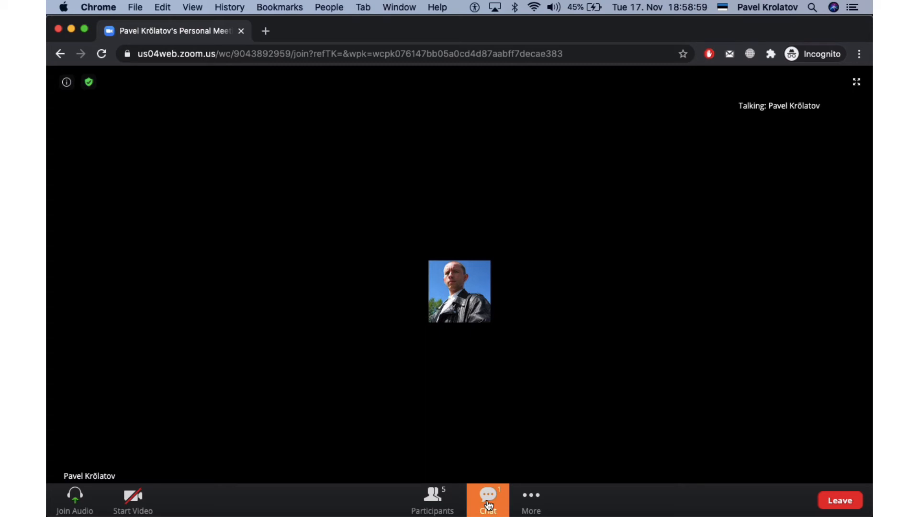
Switch to a participant's Chrome window, open the group chat and reply "hi" to everyone
click(489, 505)
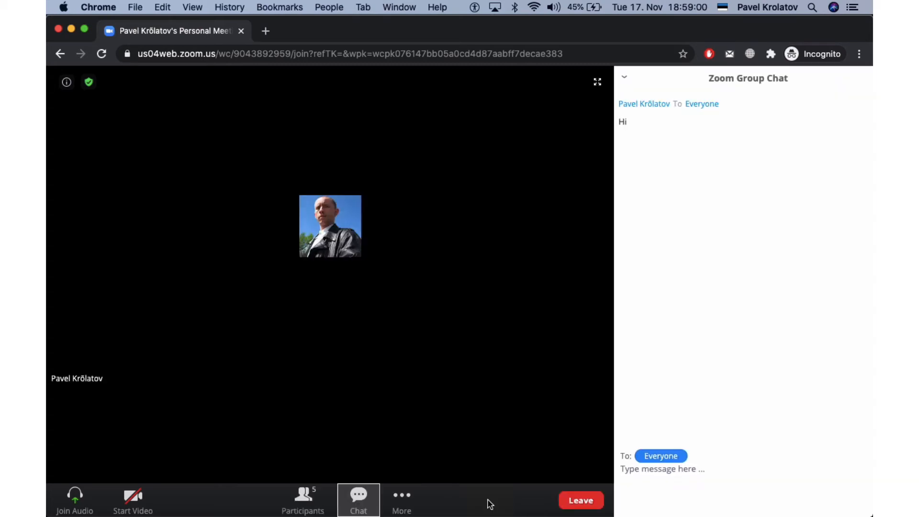
click(661, 469)
text(hi)
key(Return)
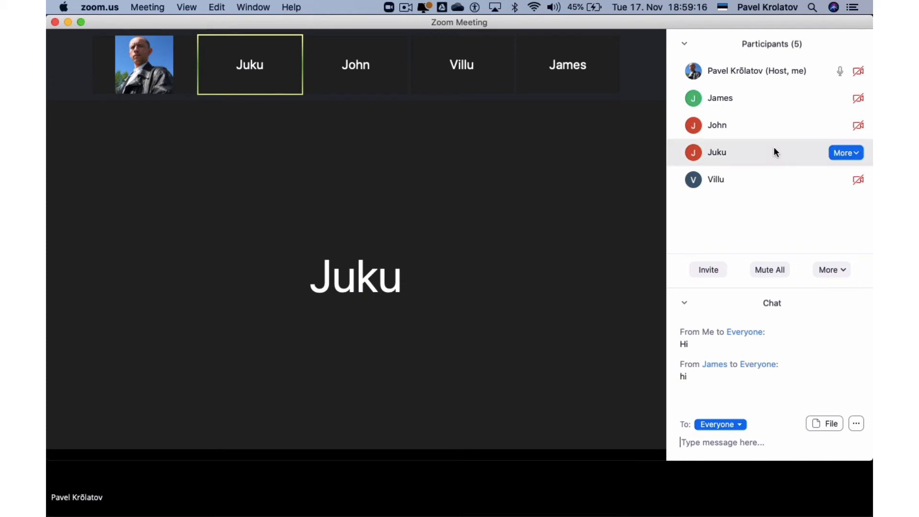
Send "hi" privately from the host to the first participant listed below the host and compare the chat in the participants' Chrome windows
mouse_move(719, 106)
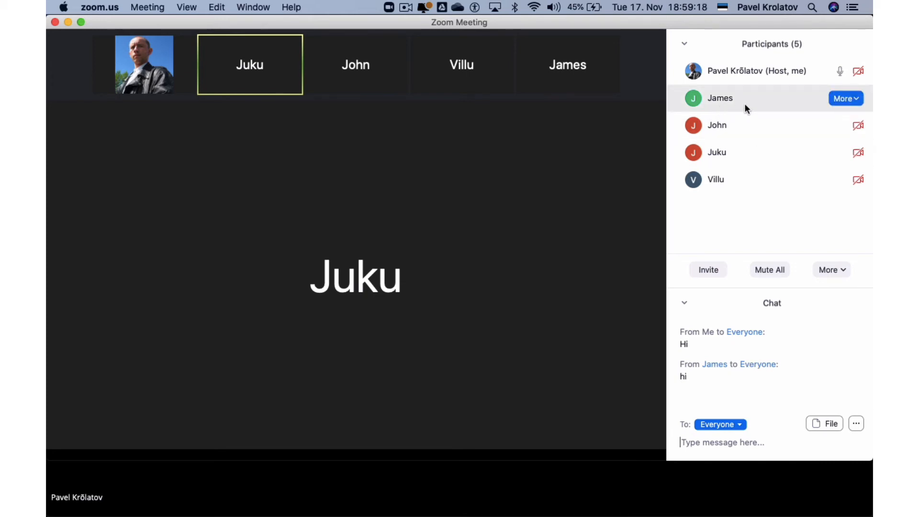
click(861, 99)
click(795, 113)
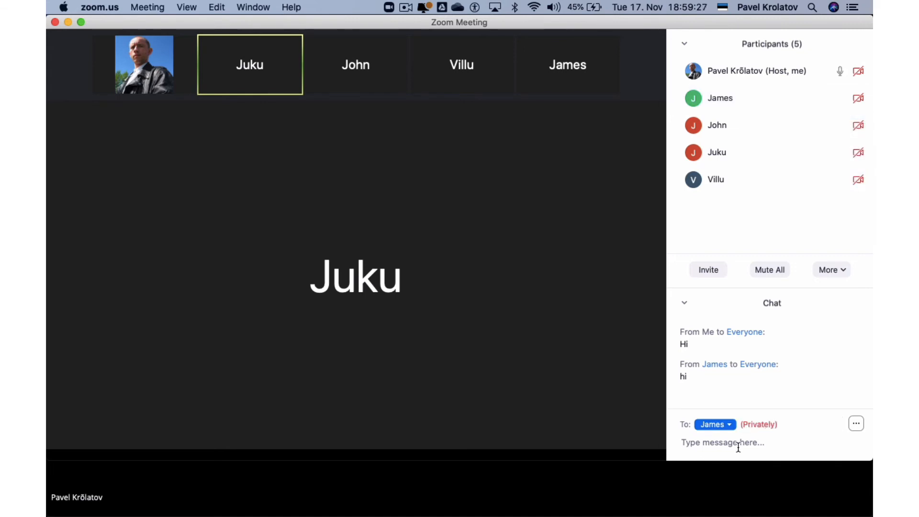
text(hi)
key(Return)
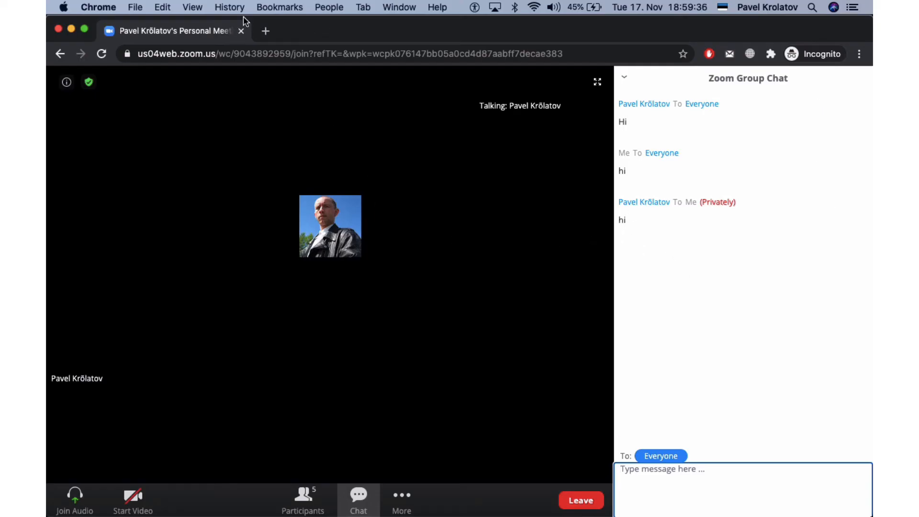
click(413, 6)
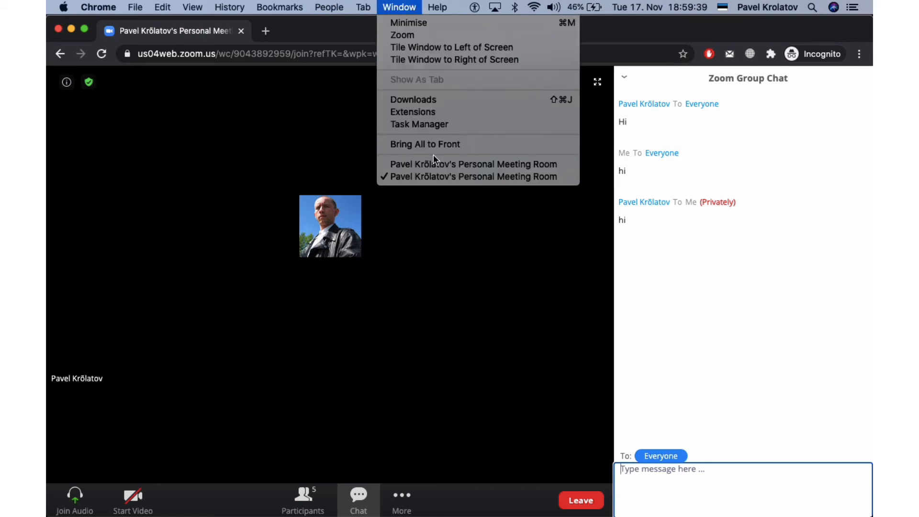
click(433, 160)
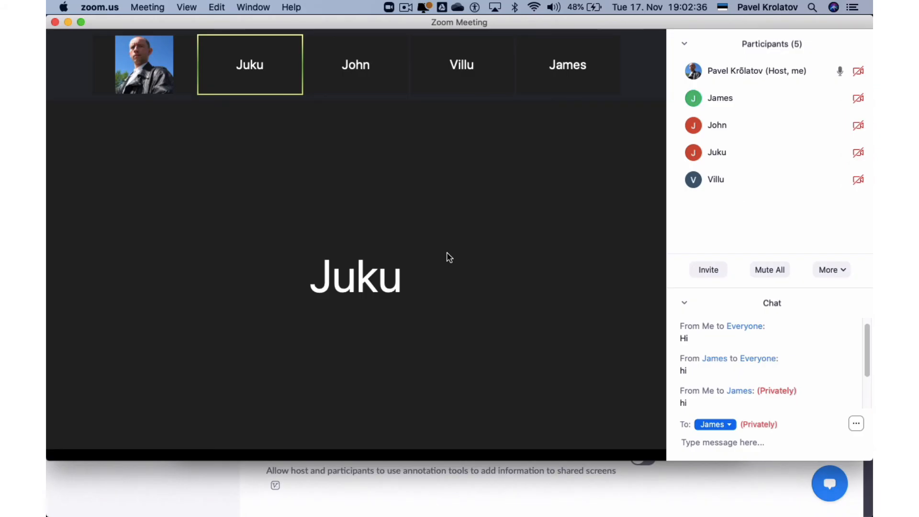
Switch to Safari, open the Zoom account's meeting settings and find the Screen sharing setting
mouse_move(429, 243)
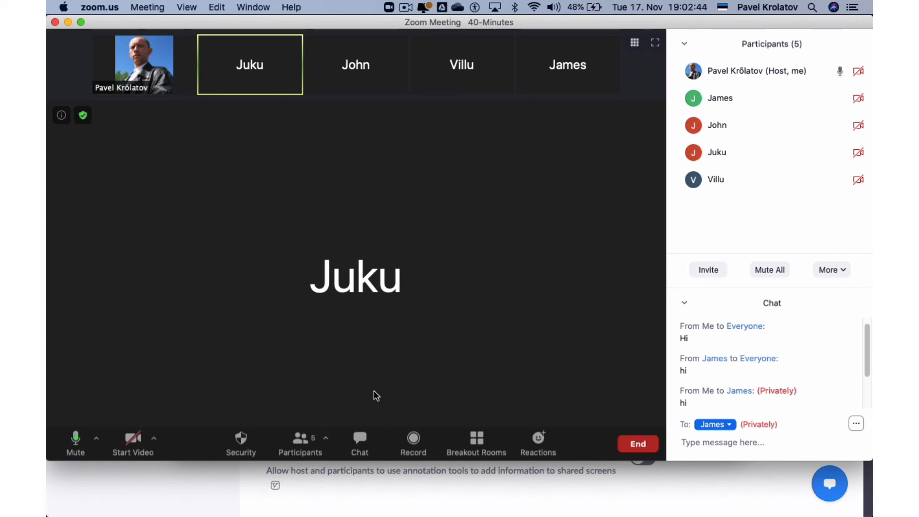
key(super+Tab)
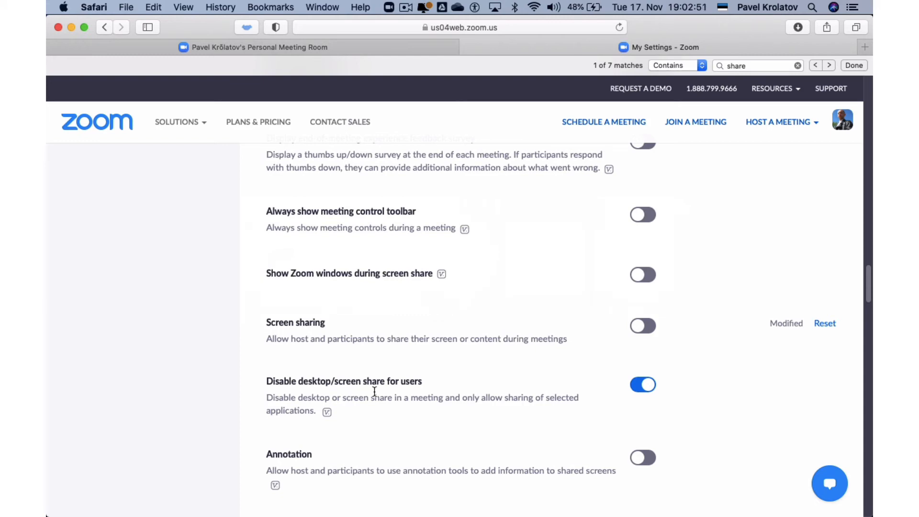
drag(266, 322, 338, 329)
key(super+c)
scroll(338, 323, up, 20)
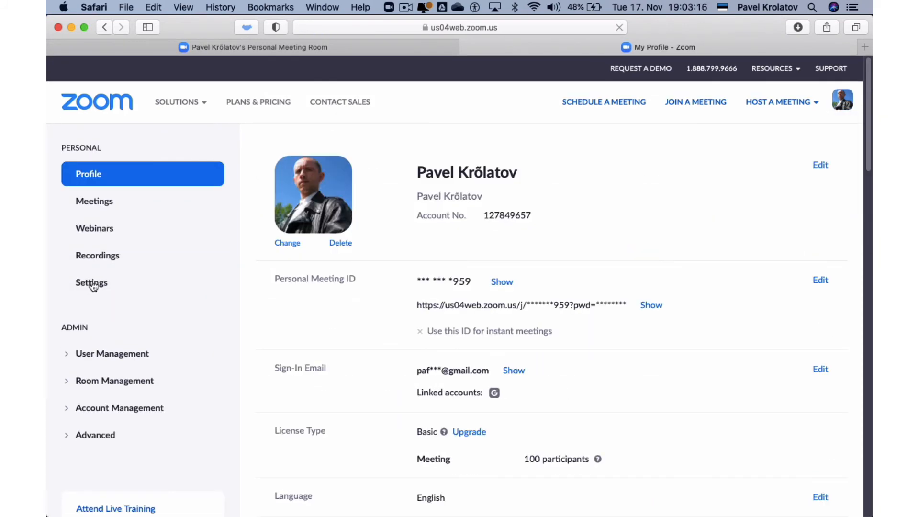
click(98, 284)
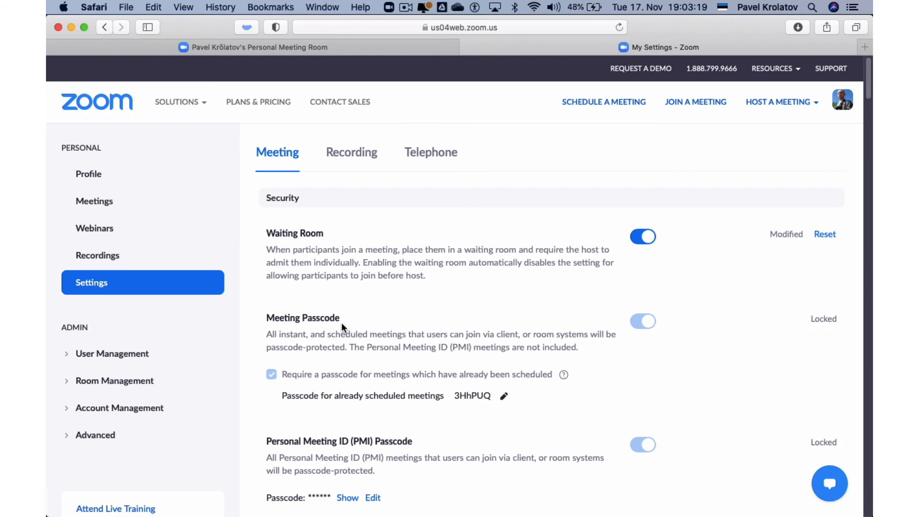
scroll(341, 323, down, 5)
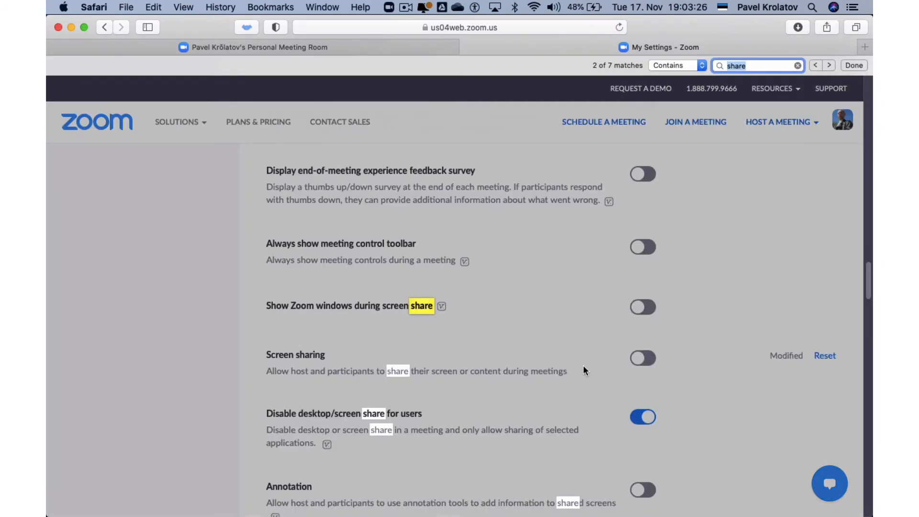
Enable Screen sharing, allow All Participants to share, and end the running meeting in the Zoom client
click(643, 358)
click(550, 325)
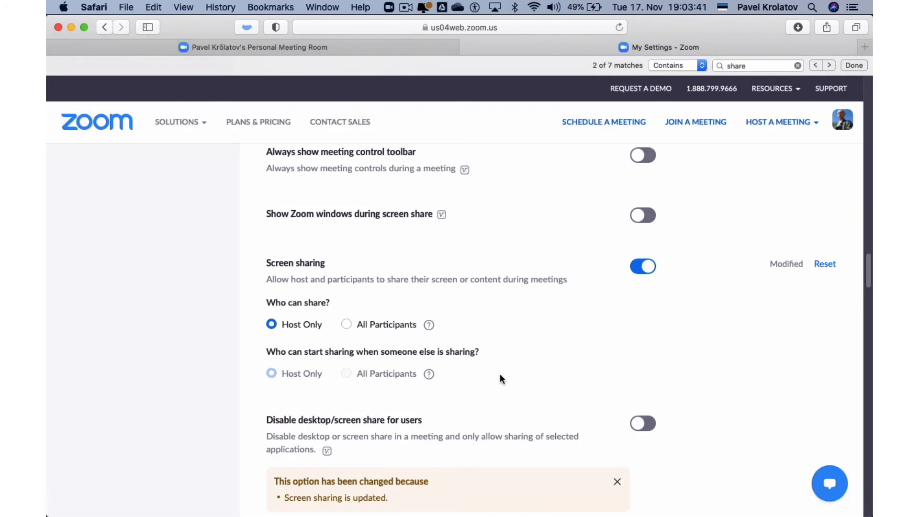
click(346, 325)
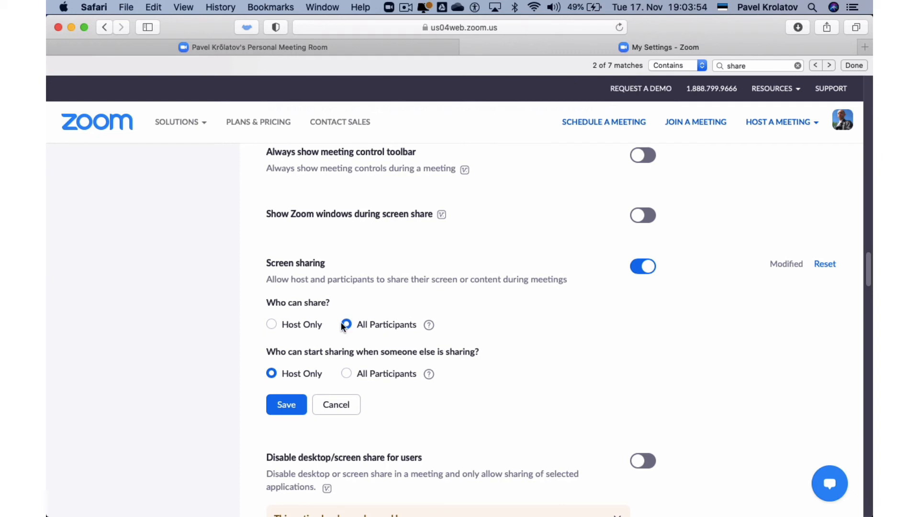
scroll(287, 382, down, 1)
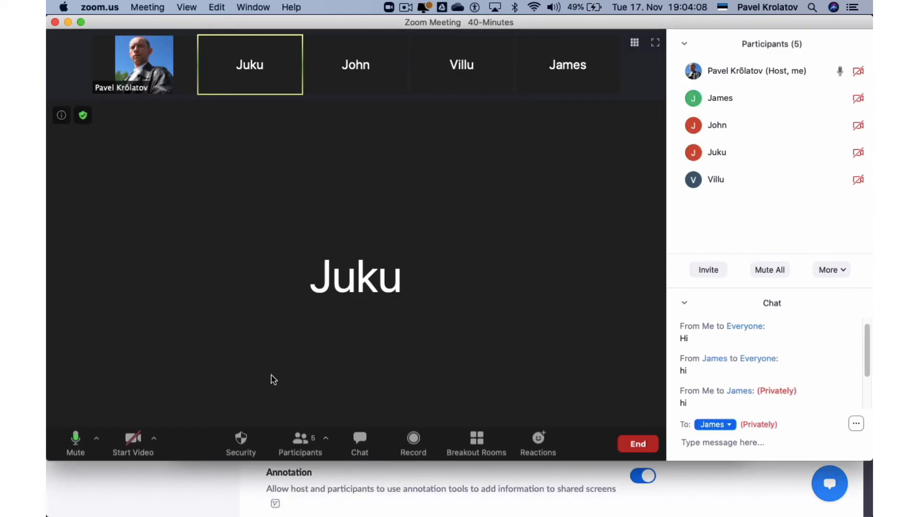
click(645, 444)
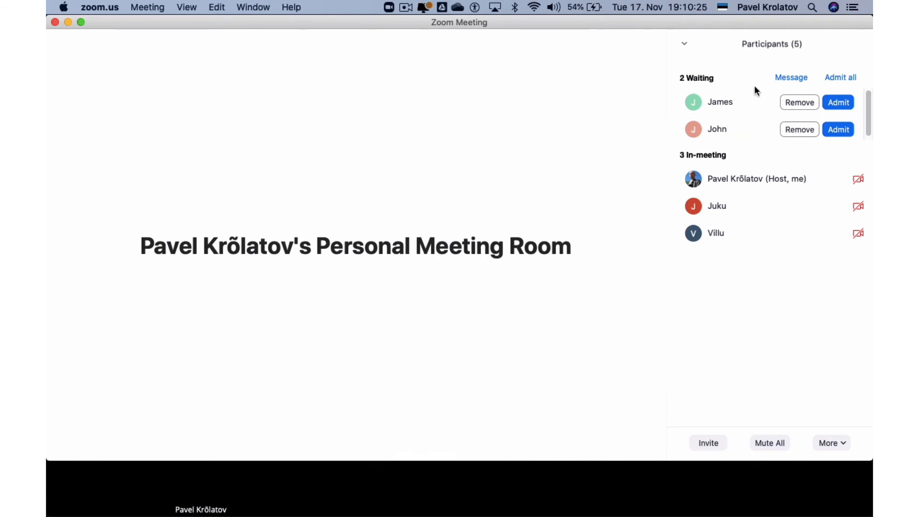
Admit all waiting participants to the new meeting and join its audio with computer audio
click(846, 76)
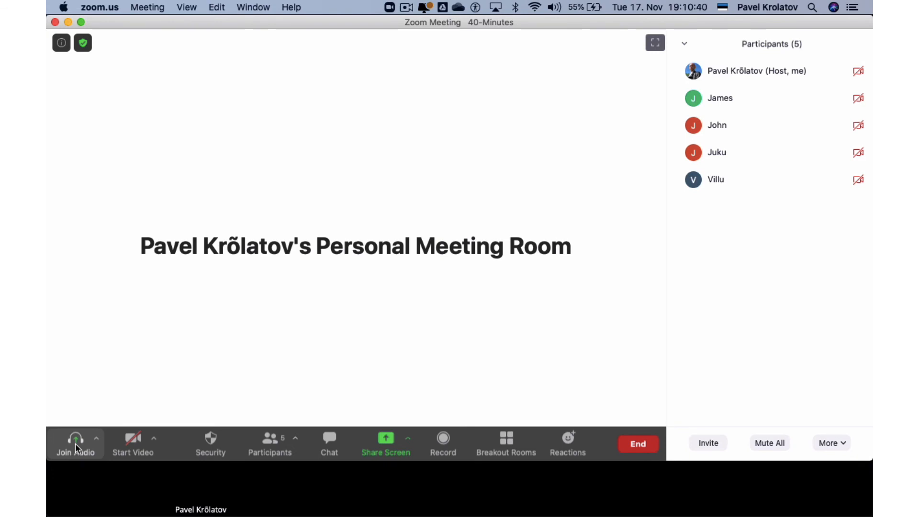
click(76, 447)
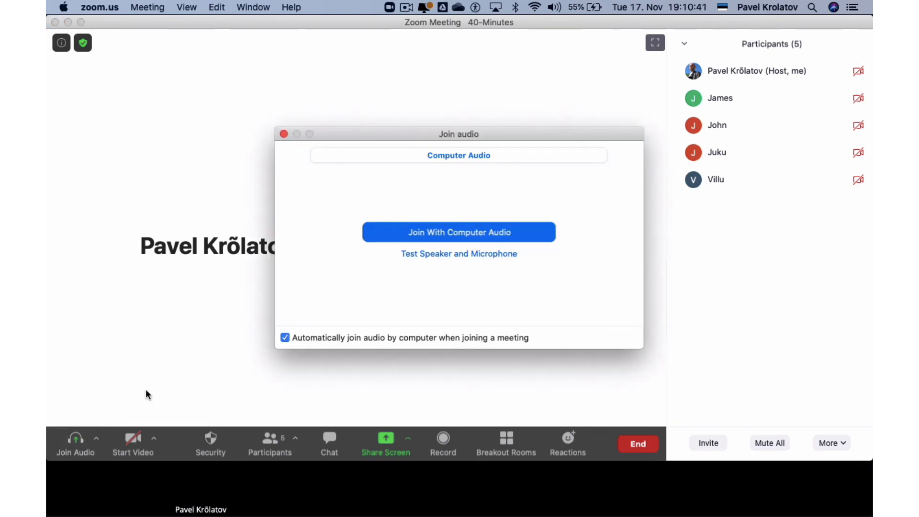
click(430, 236)
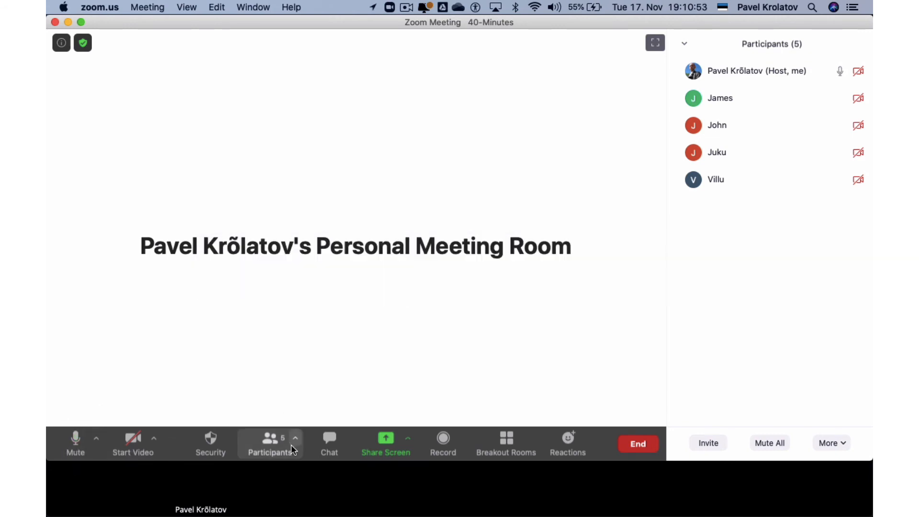
Create 2 breakout rooms with participants assigned manually
click(509, 442)
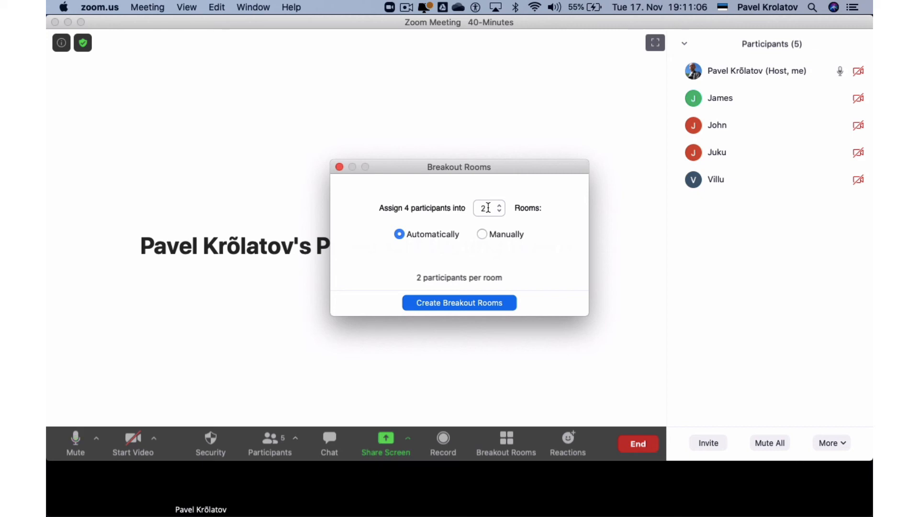
click(483, 234)
click(441, 303)
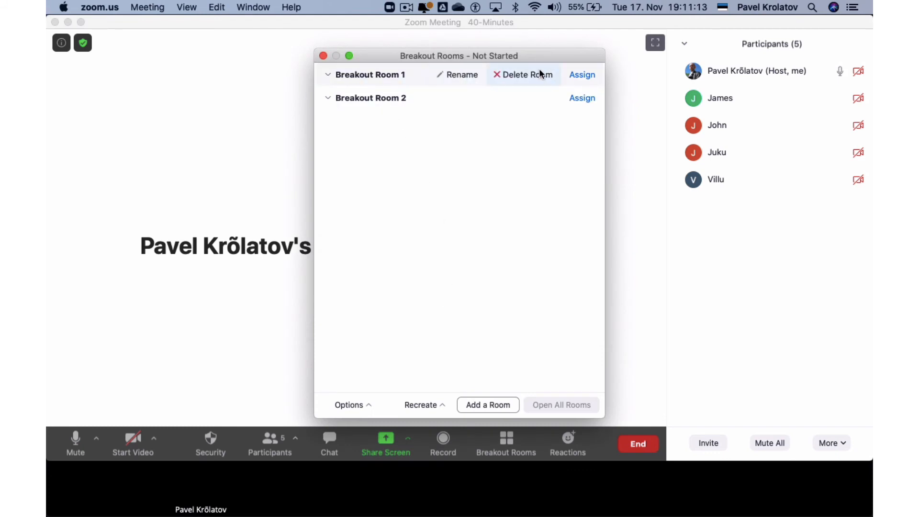
Assign the first and third listed participants to Breakout Room 1 and the other two to Breakout Room 2, and open all rooms
click(582, 75)
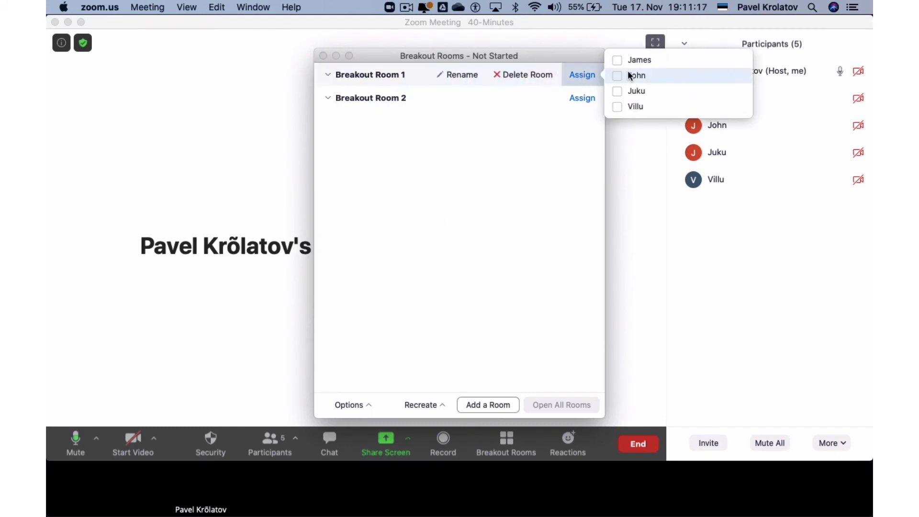
click(618, 61)
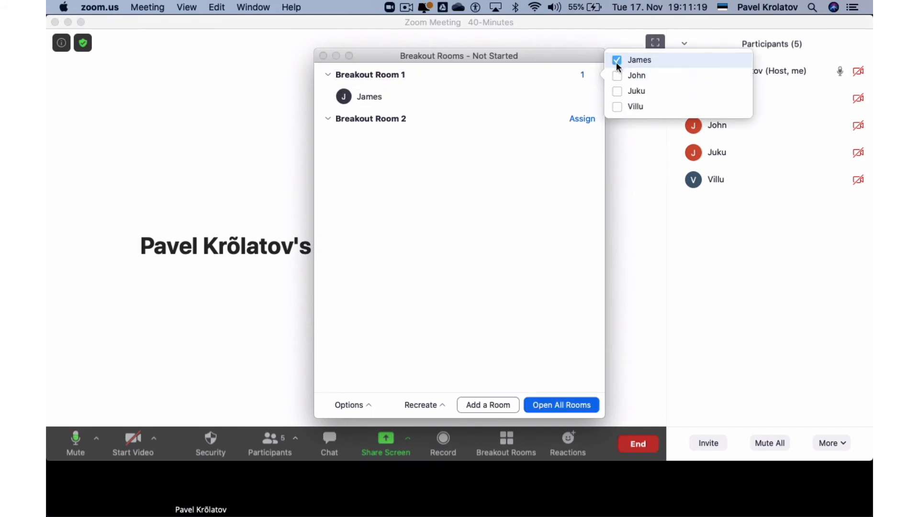
click(618, 91)
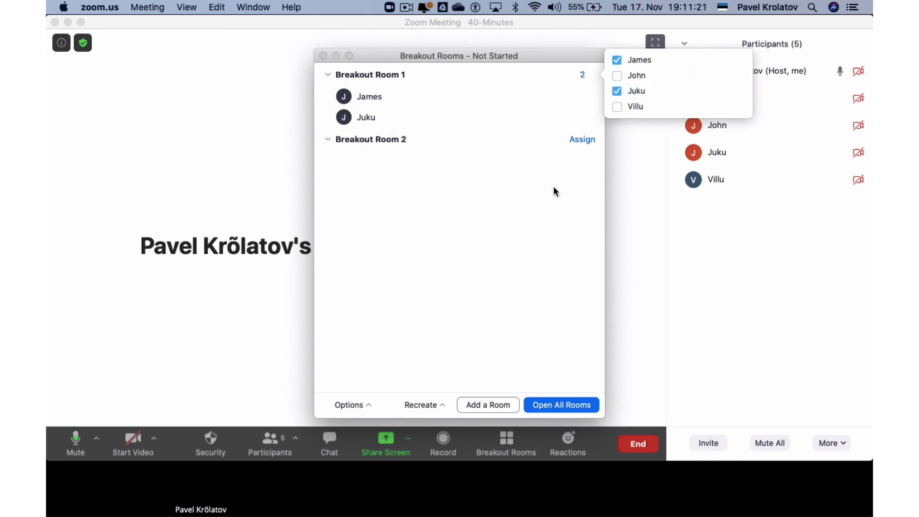
mouse_move(584, 117)
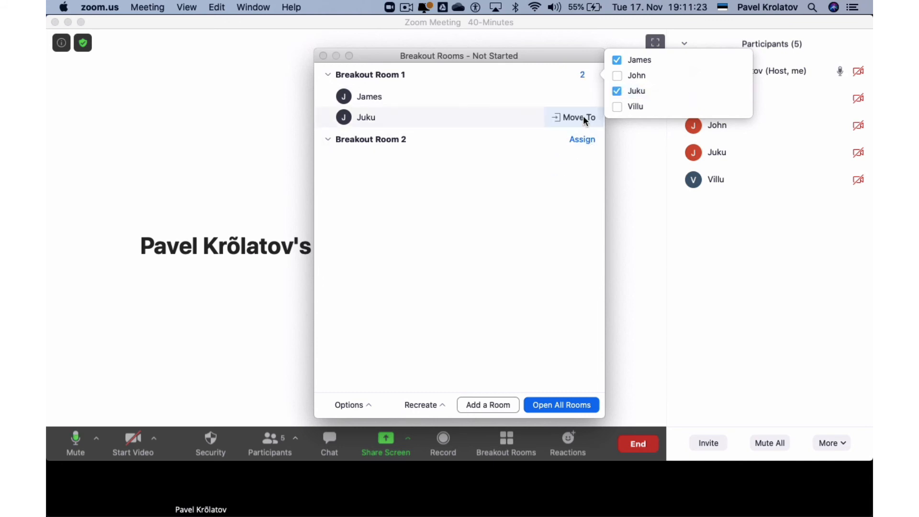
click(582, 140)
click(618, 131)
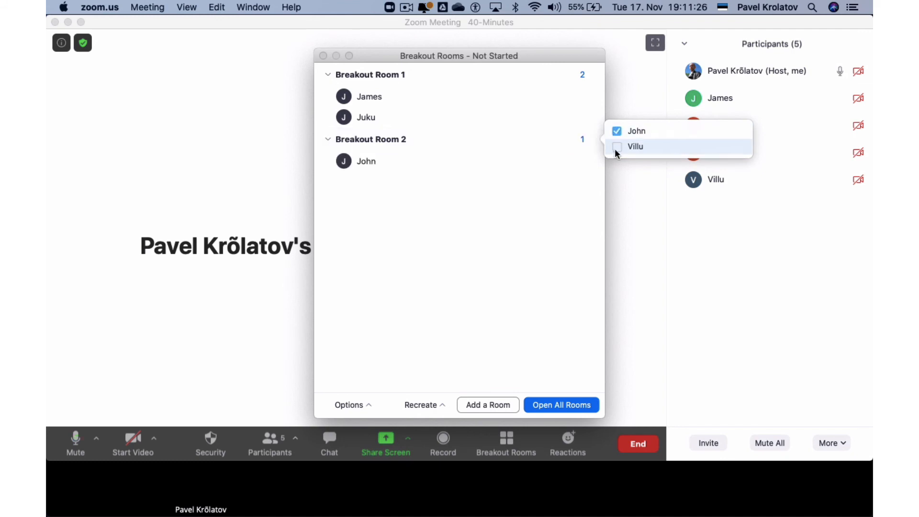
click(617, 147)
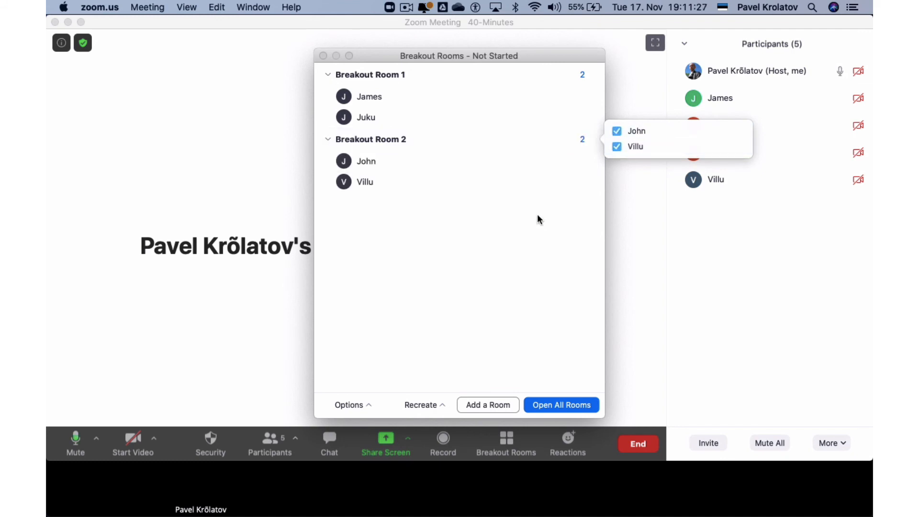
click(547, 404)
Switch to a participant's Chrome window and accept the invitation to join Breakout Room 2
mouse_move(709, 109)
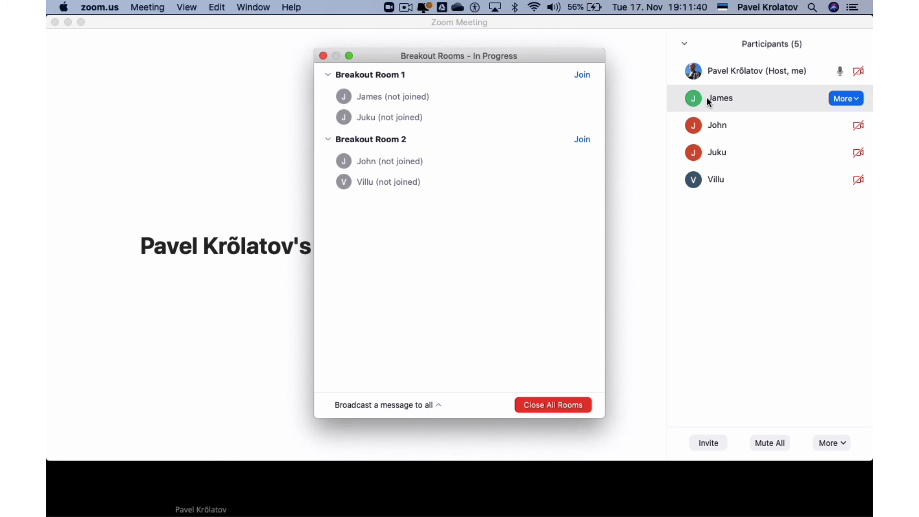
key(ctrl+Right)
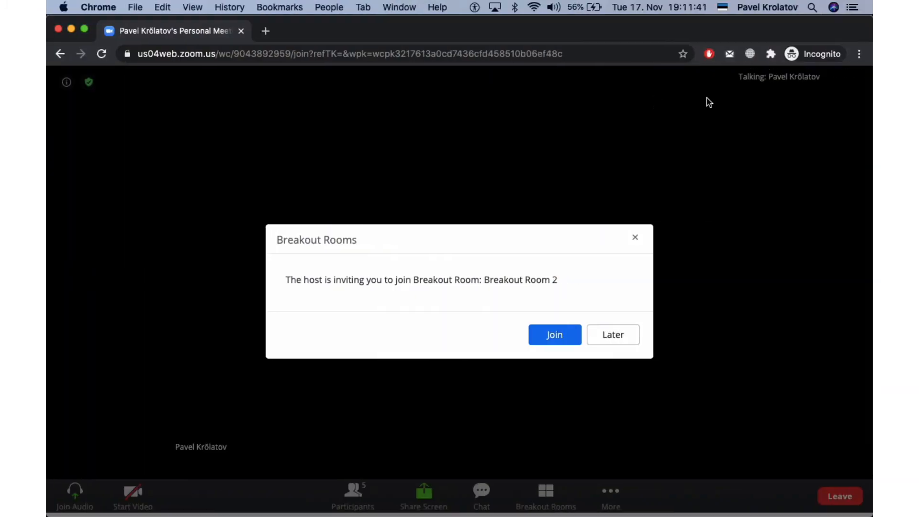
click(554, 336)
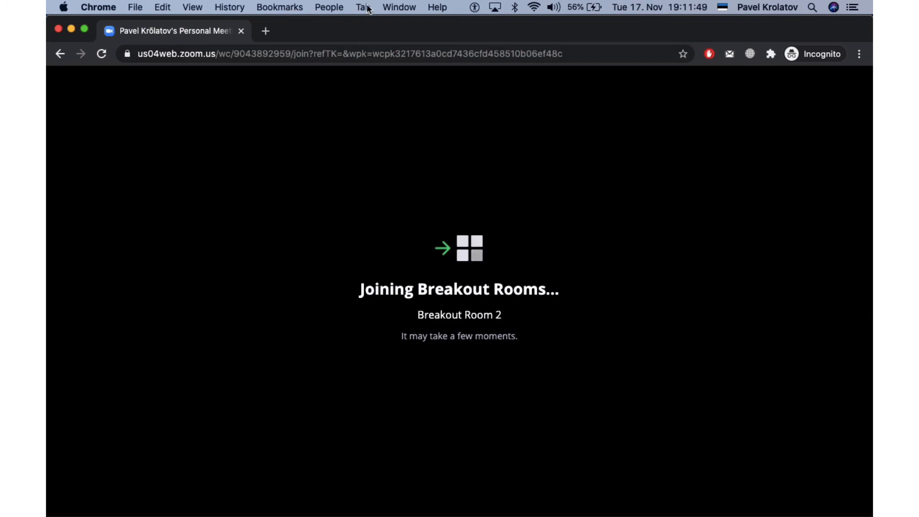
Accept the invitation to join Breakout Room 1 in the other Chrome window and return to the host's Zoom client
click(403, 7)
click(435, 164)
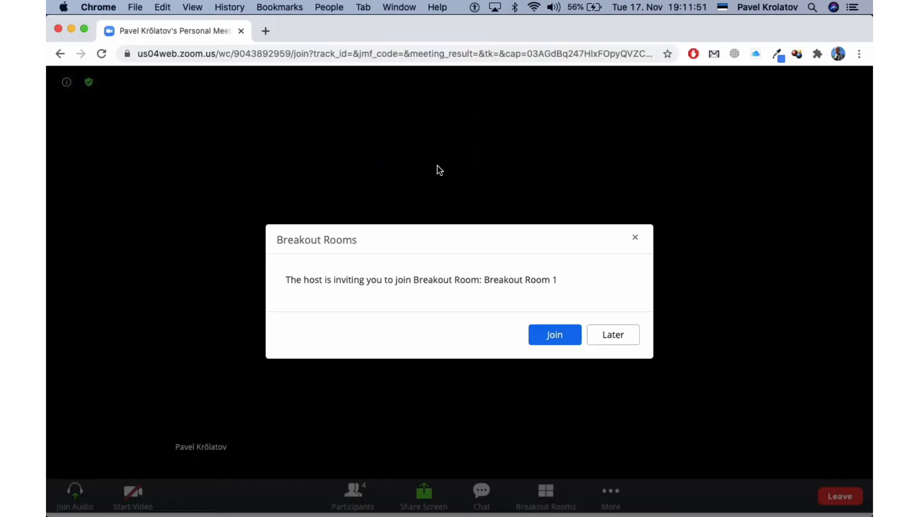
click(551, 338)
key(ctrl+Left)
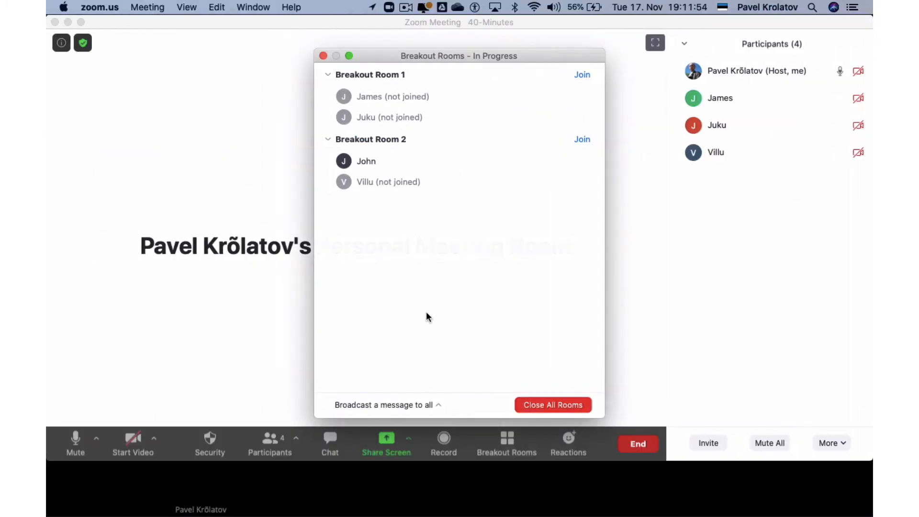
mouse_move(240, 516)
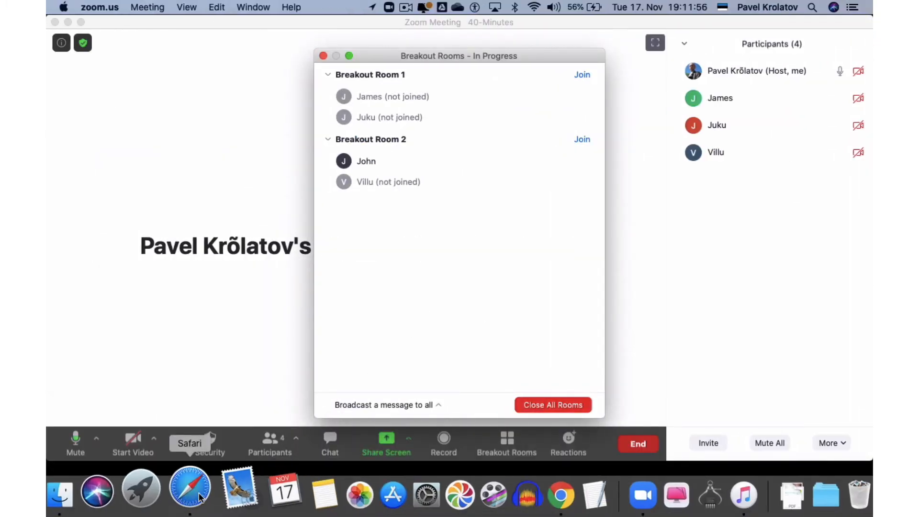
Switch to Safari, move the Breakout Rooms window aside, and accept the Breakout Room 2 and Breakout Room 1 invitations in the two participant windows
click(173, 490)
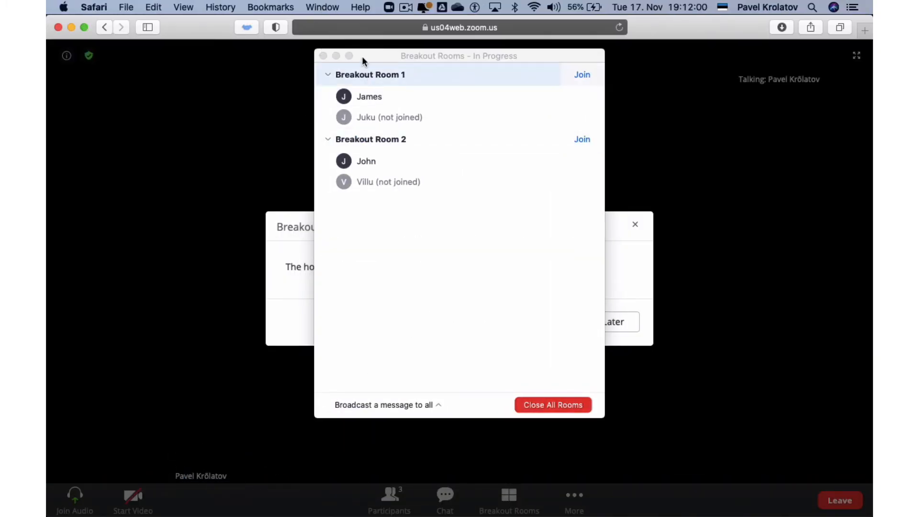
drag(356, 57, 704, 120)
click(549, 326)
click(548, 328)
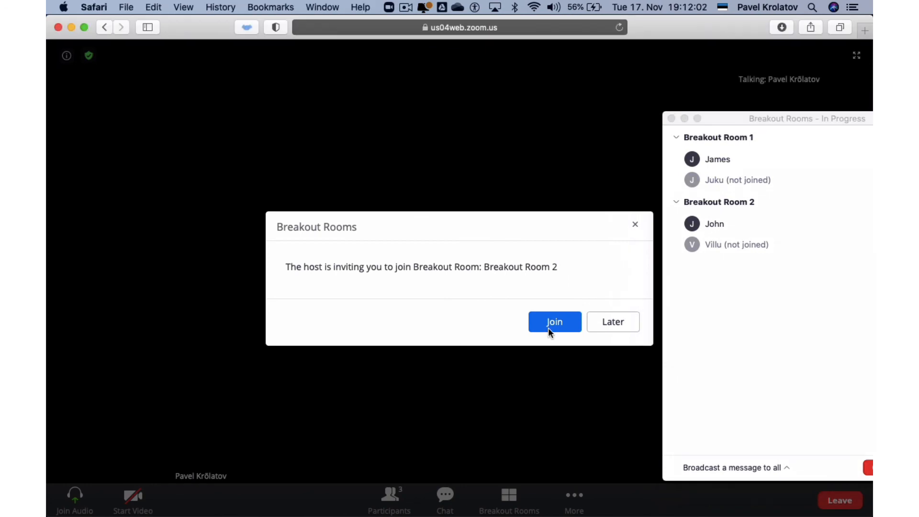
click(323, 7)
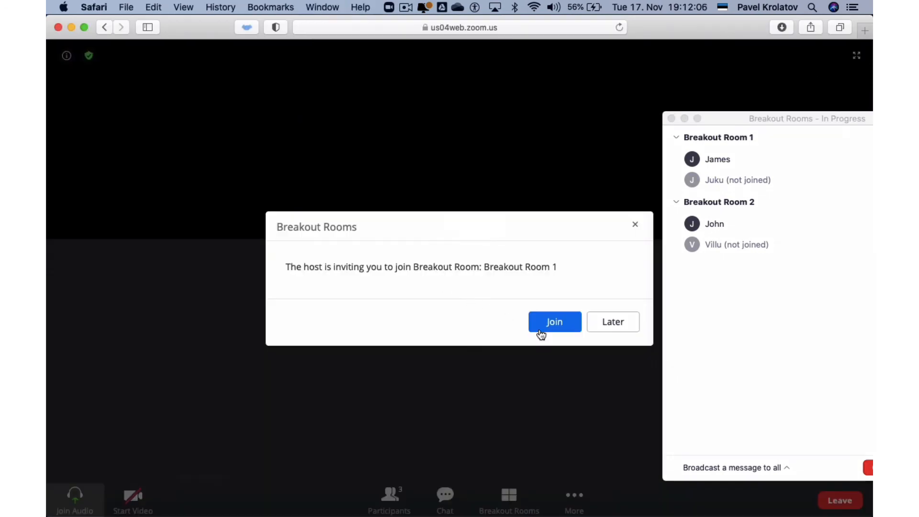
click(541, 333)
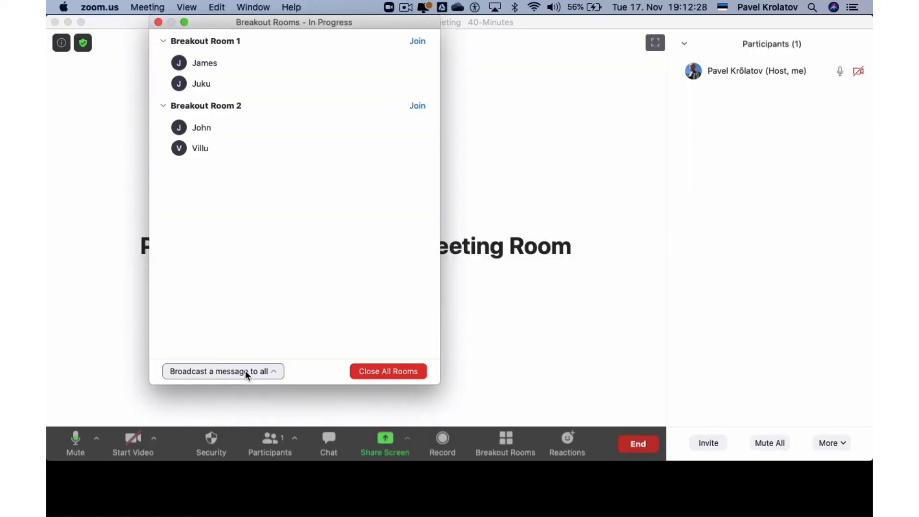
Open the option for broadcasting a message to all breakout rooms, and close the Breakout Rooms window
click(246, 371)
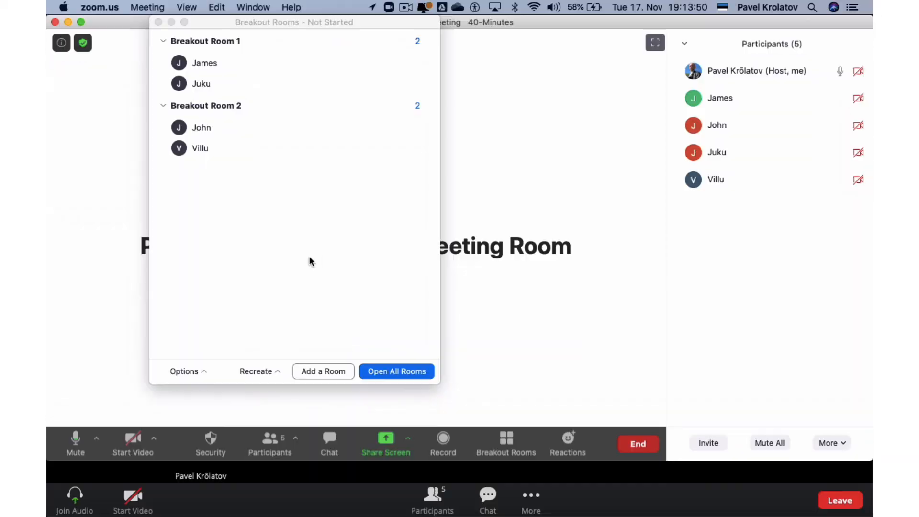
click(158, 23)
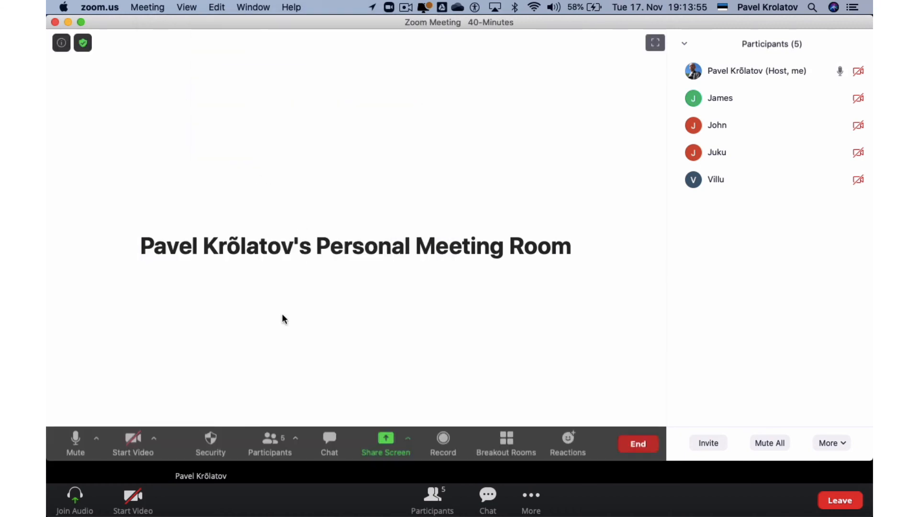
Share the whole Desktop 1 screen with the participants and stop the share
click(382, 442)
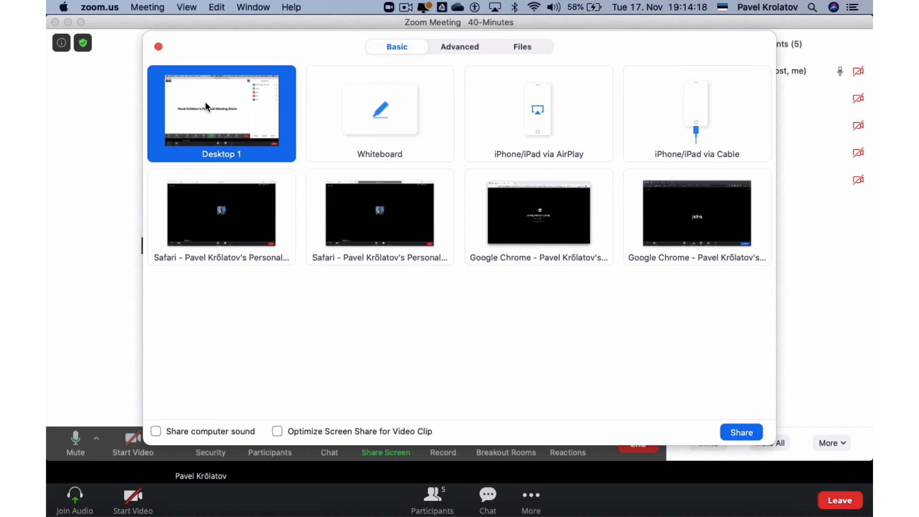
click(740, 432)
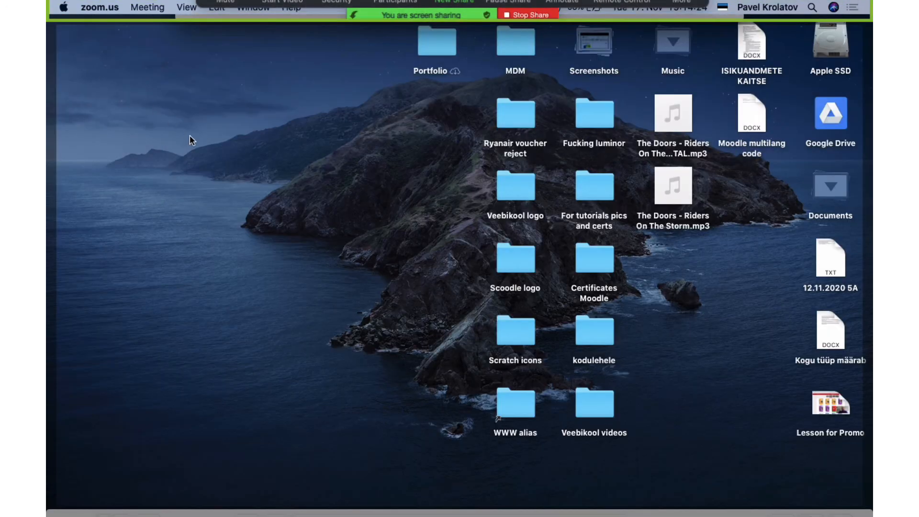
click(189, 136)
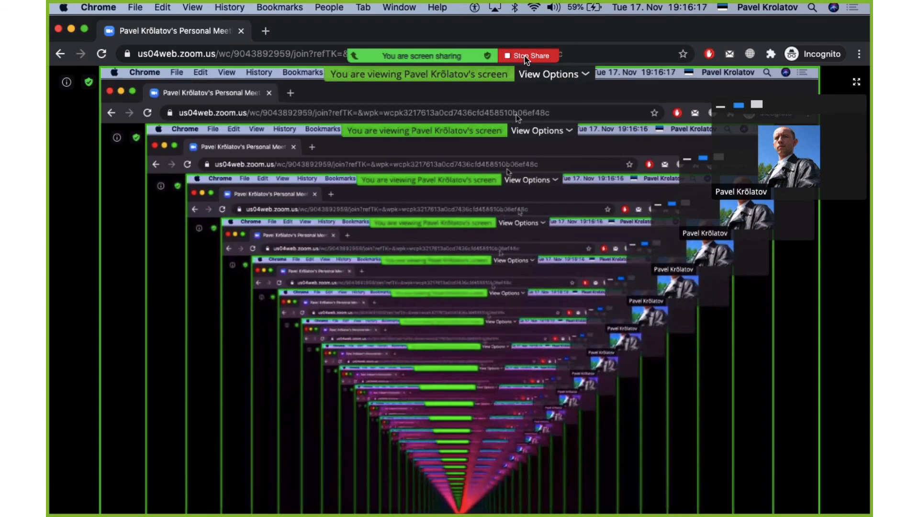
click(524, 55)
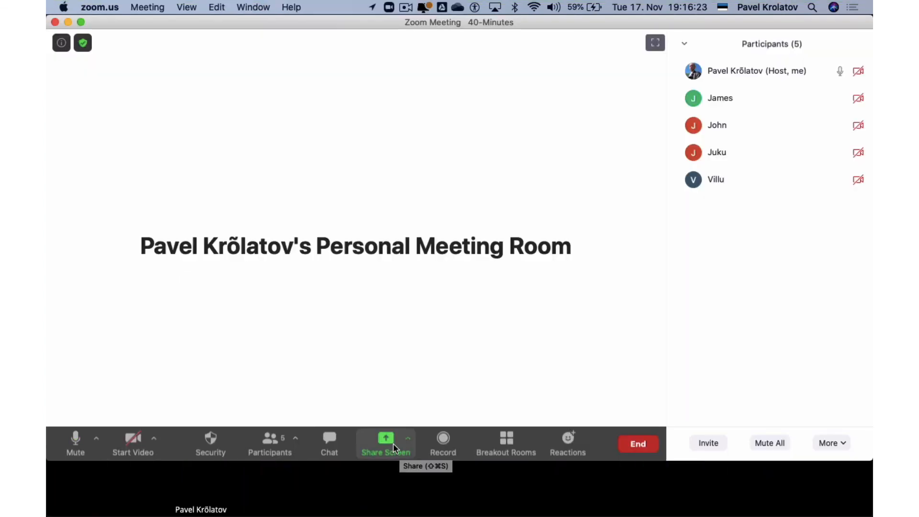
Share a Whiteboard and draw two freehand ovals side by side on it
click(393, 444)
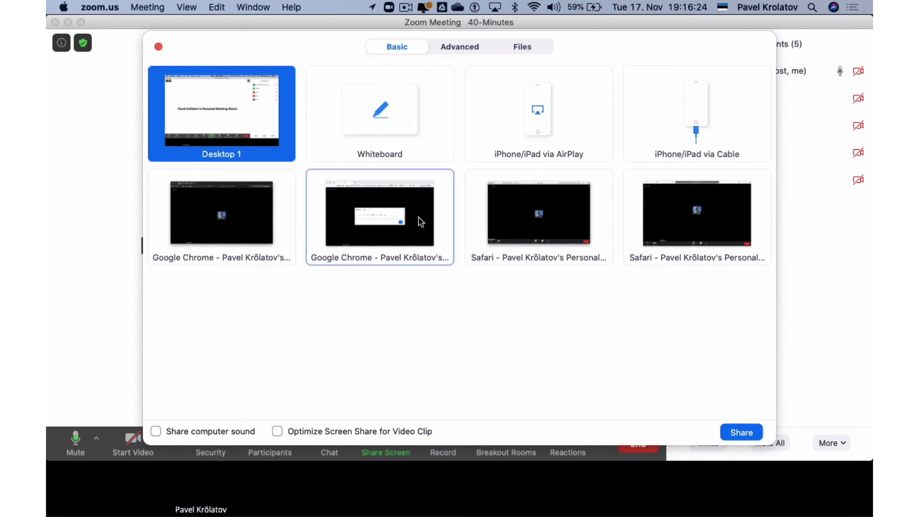
click(369, 116)
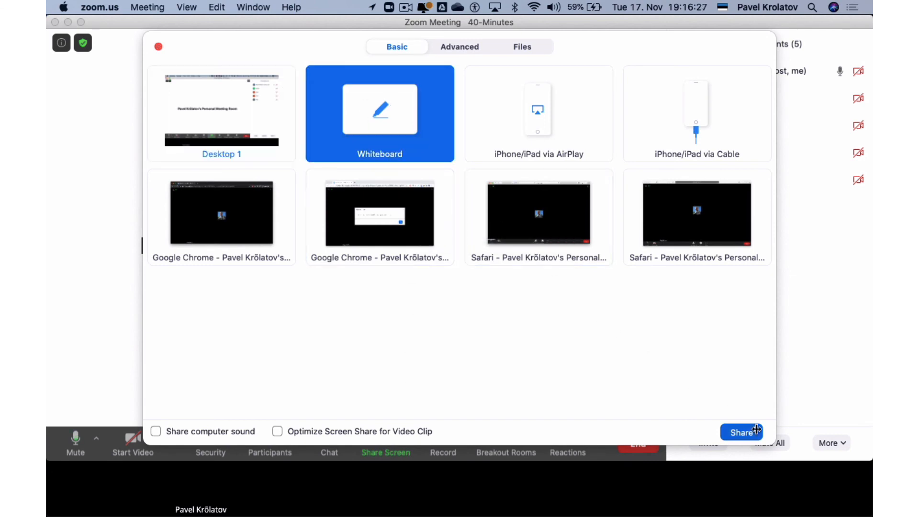
click(753, 428)
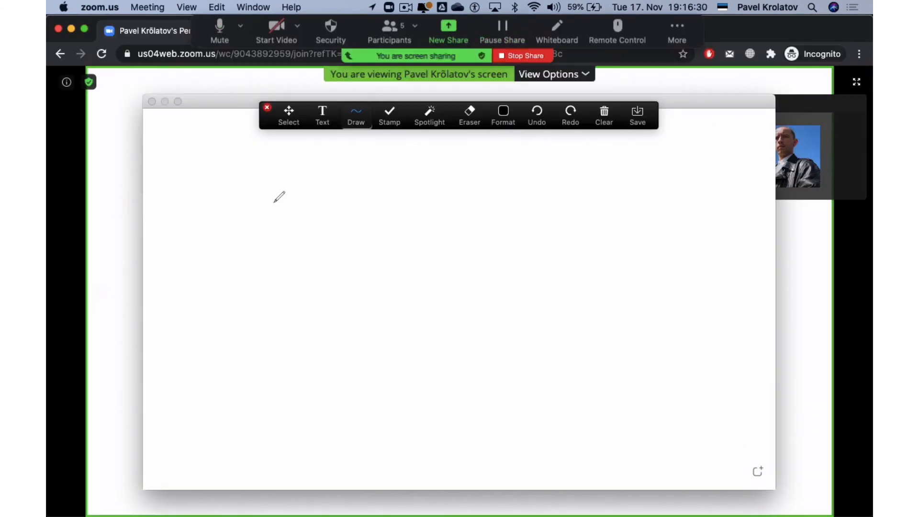
drag(273, 203, 310, 206)
drag(431, 218, 442, 220)
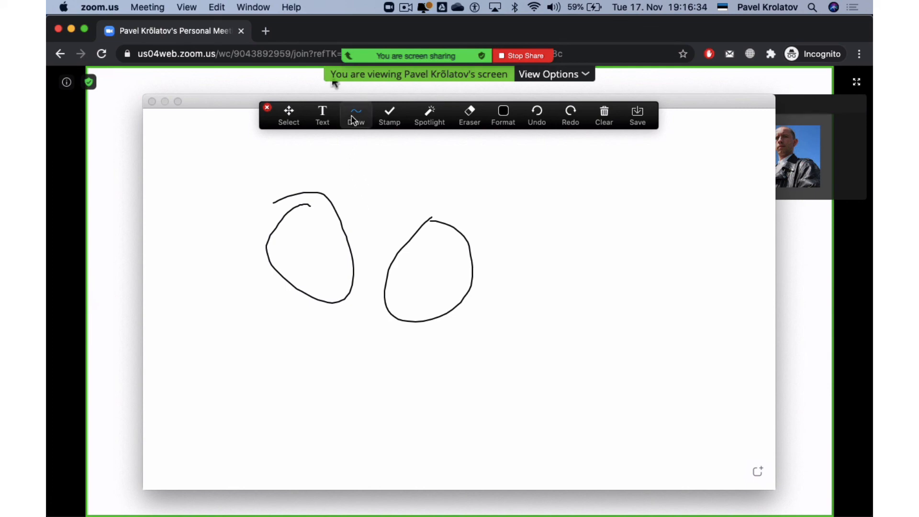
Add the text "khskdksahhskdhsd" to the whiteboard above the right-hand oval
click(323, 116)
click(371, 187)
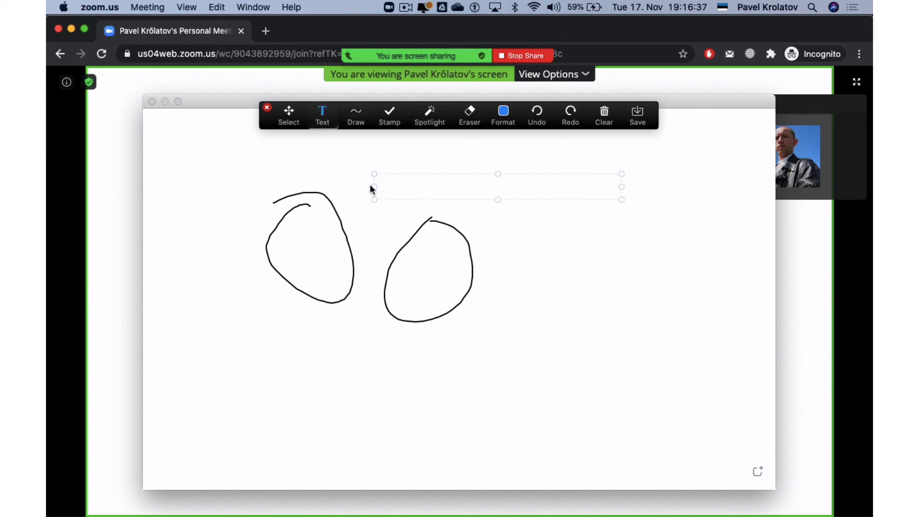
text(khskdksahhskdhsd)
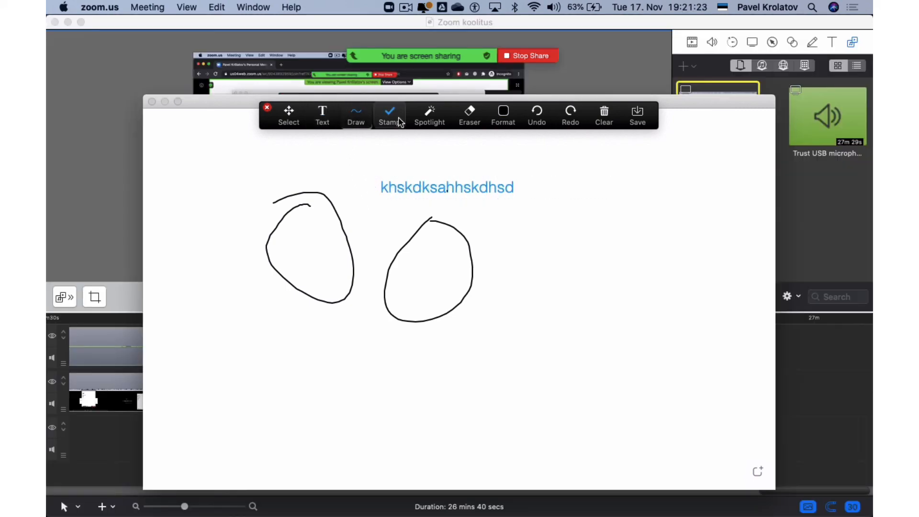
Place three heart stamps on the whiteboard to the right of the ovals
click(390, 119)
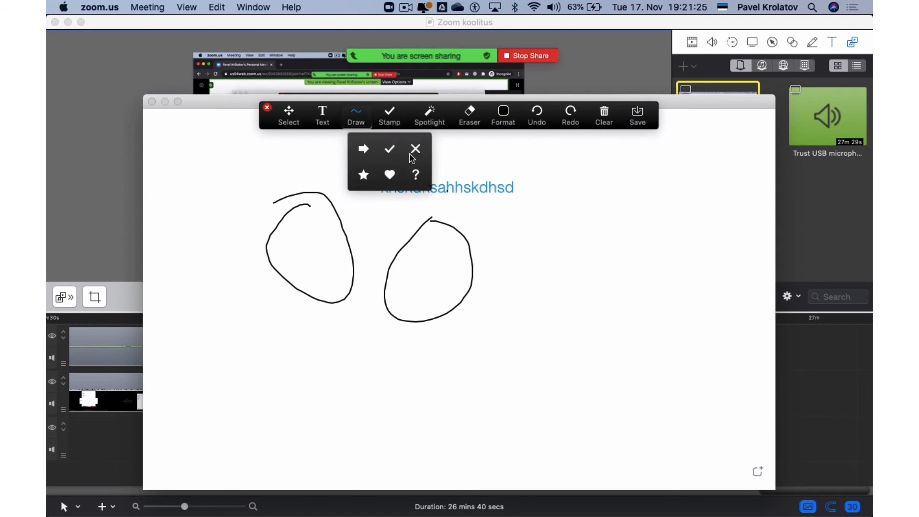
click(388, 174)
click(519, 215)
click(587, 276)
click(580, 346)
Point at the drawing with the Spotlight tool, and erase both freehand ovals from the whiteboard
click(430, 119)
click(418, 149)
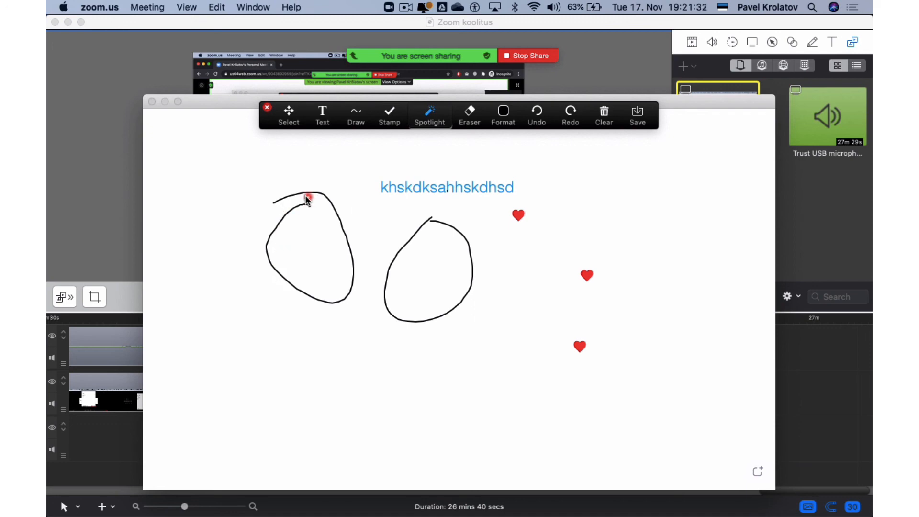
click(469, 115)
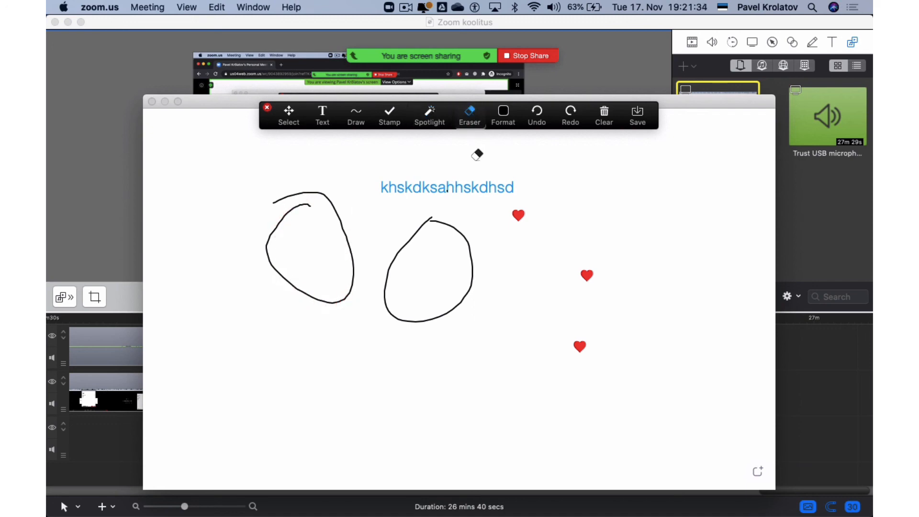
drag(438, 225, 395, 234)
drag(362, 304, 312, 211)
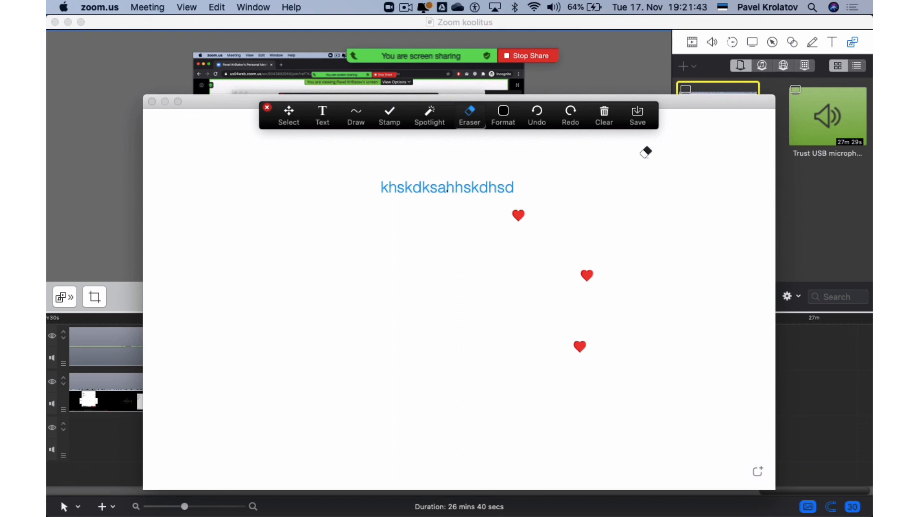
Save the whiteboard and show the saved image in Finder
click(638, 119)
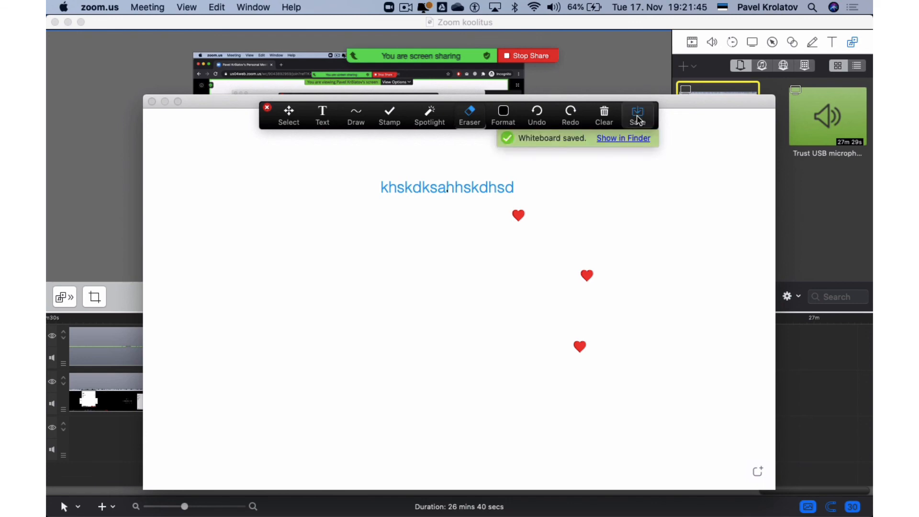
click(616, 139)
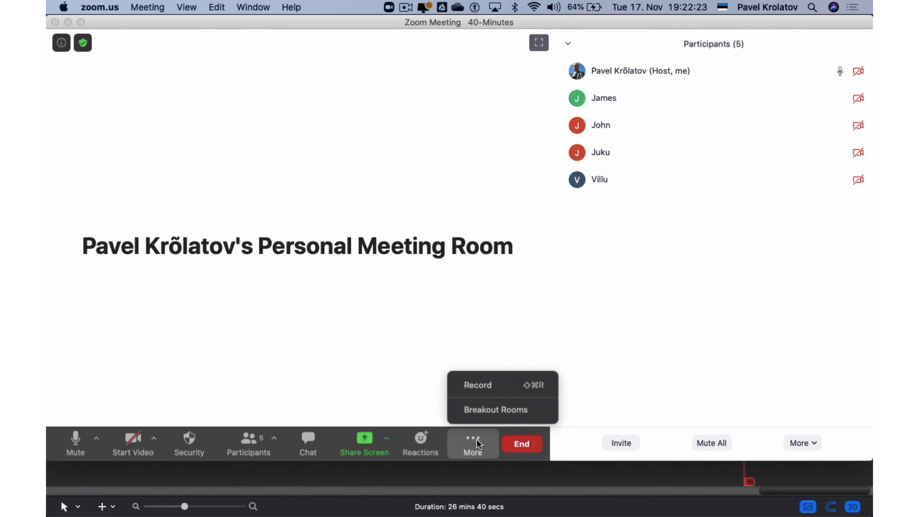
Look at the extra meeting controls and end the meeting
click(476, 440)
click(477, 440)
click(523, 446)
click(489, 378)
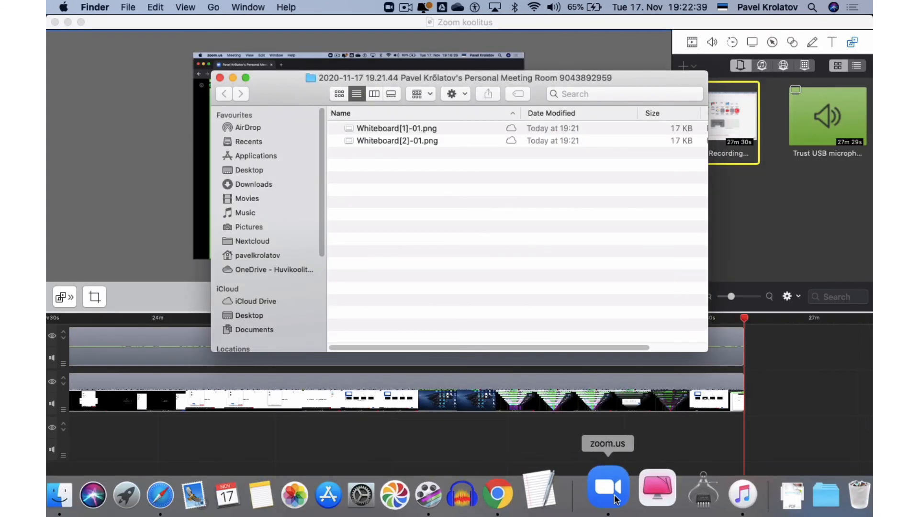
Return to the Zoom client, look at its home page, and connect to the Personal Meeting ID meeting from the meetings list
click(609, 489)
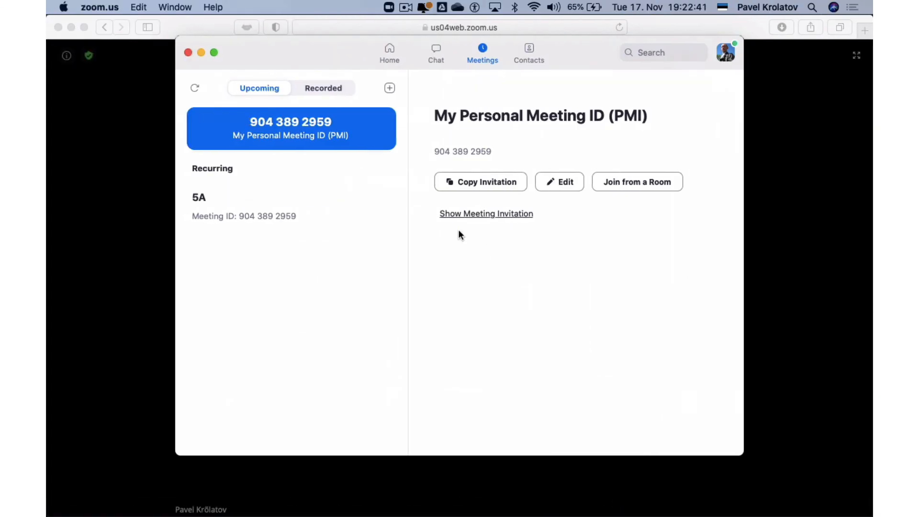
click(393, 53)
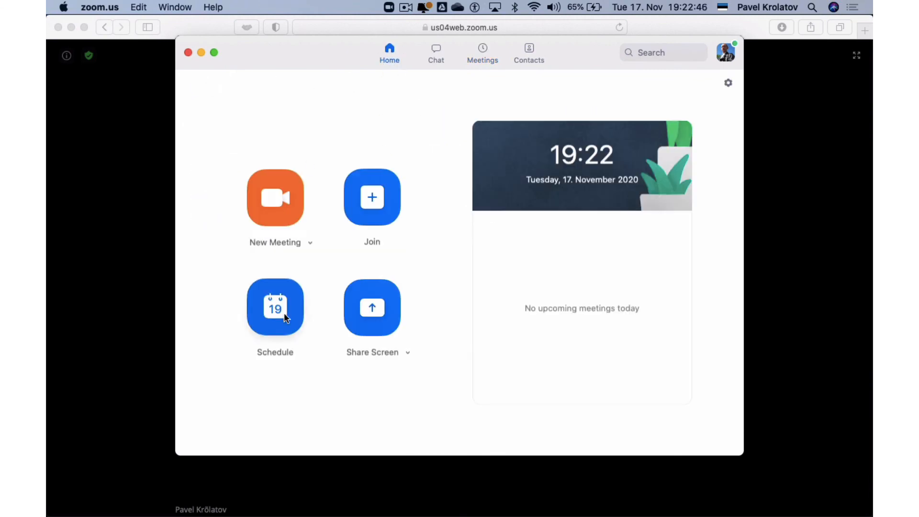
click(483, 56)
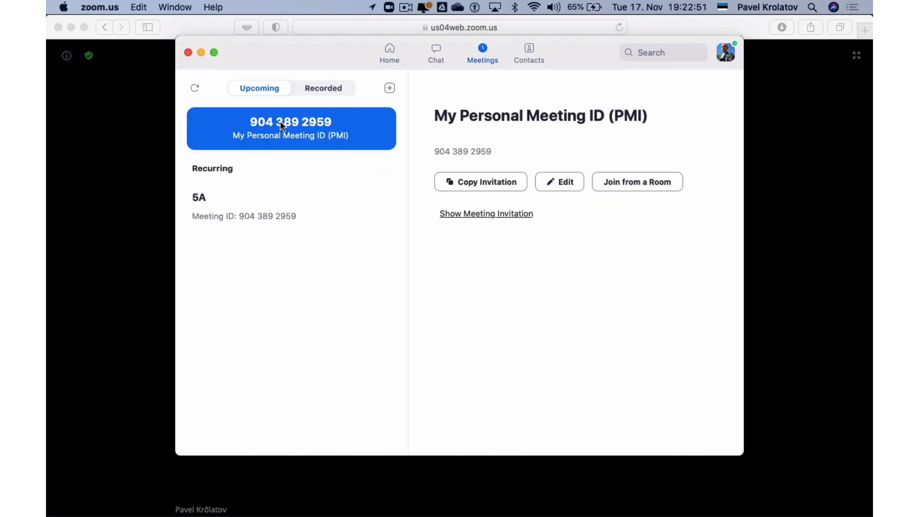
click(625, 182)
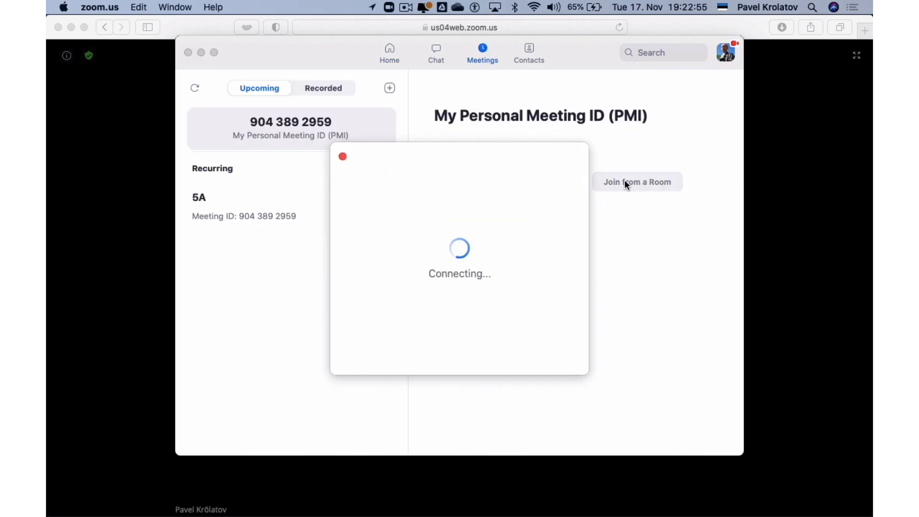
Select the meeting's web address in the Safari participant window
click(520, 27)
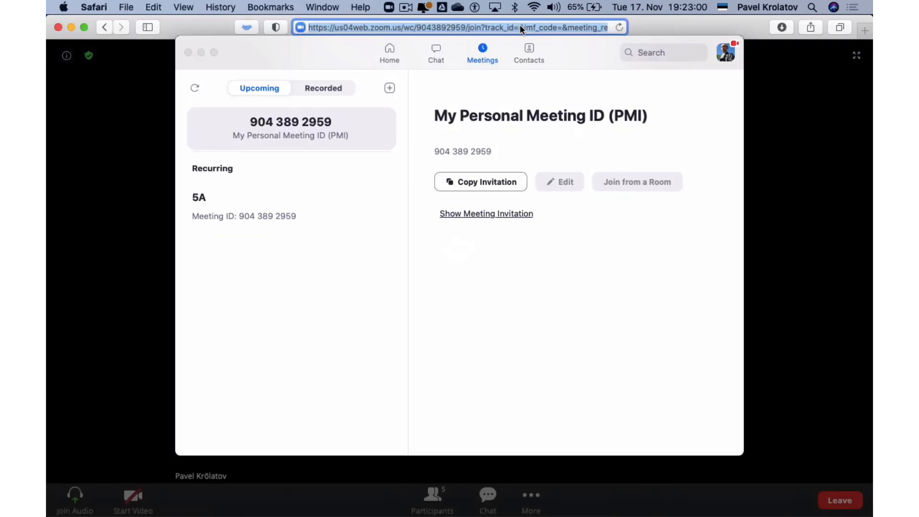